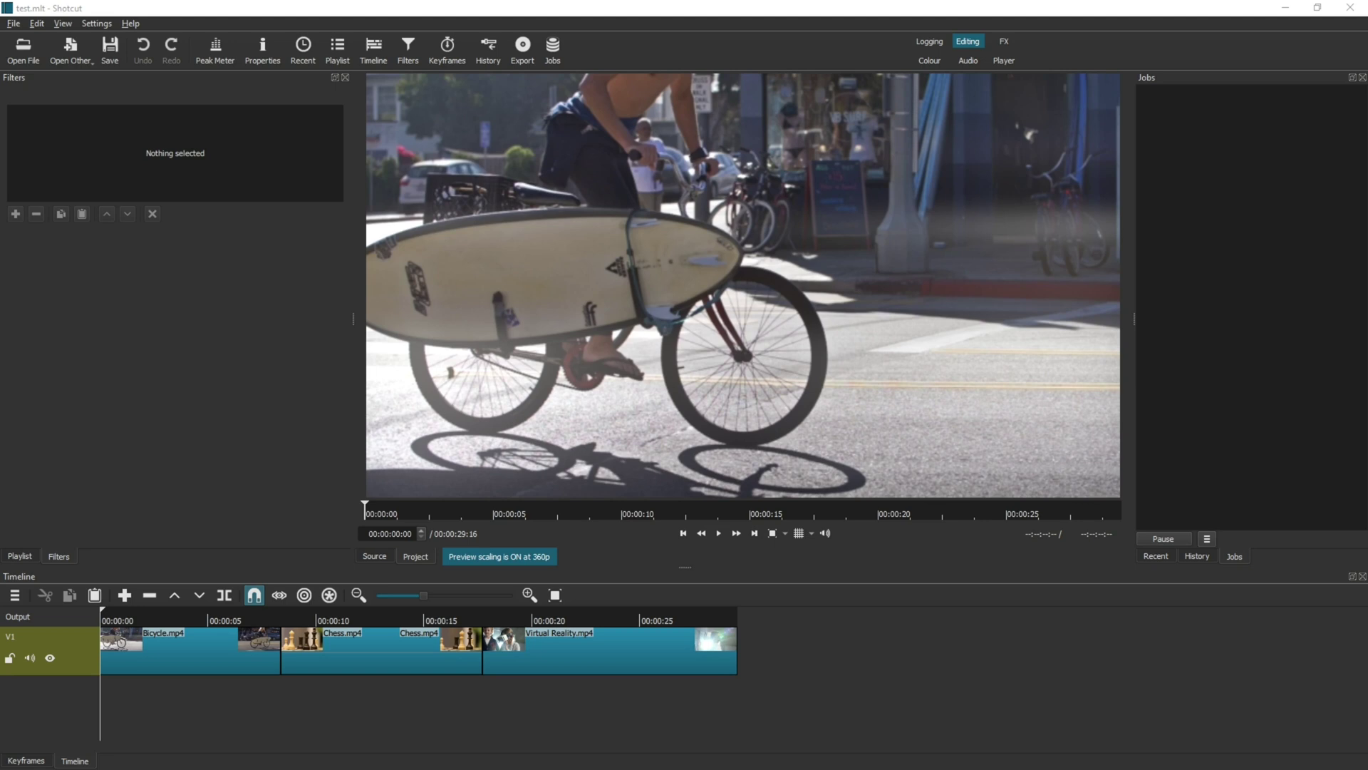
Show the Playlist panel listing the Bicycle, Chess and Virtual Reality clips
left_click(20, 556)
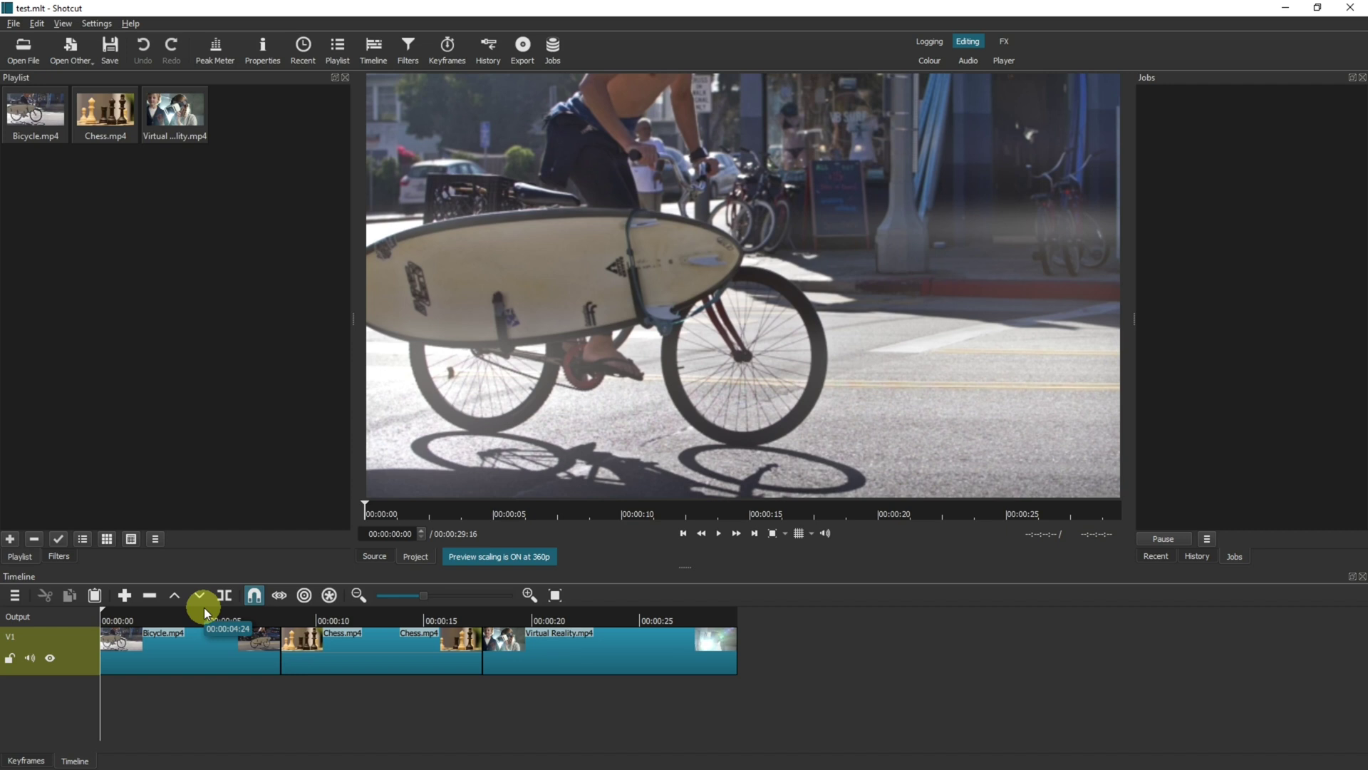
Add an empty V2 video track above V1 and move the playhead to 00:00:00:25
right_click(216, 695)
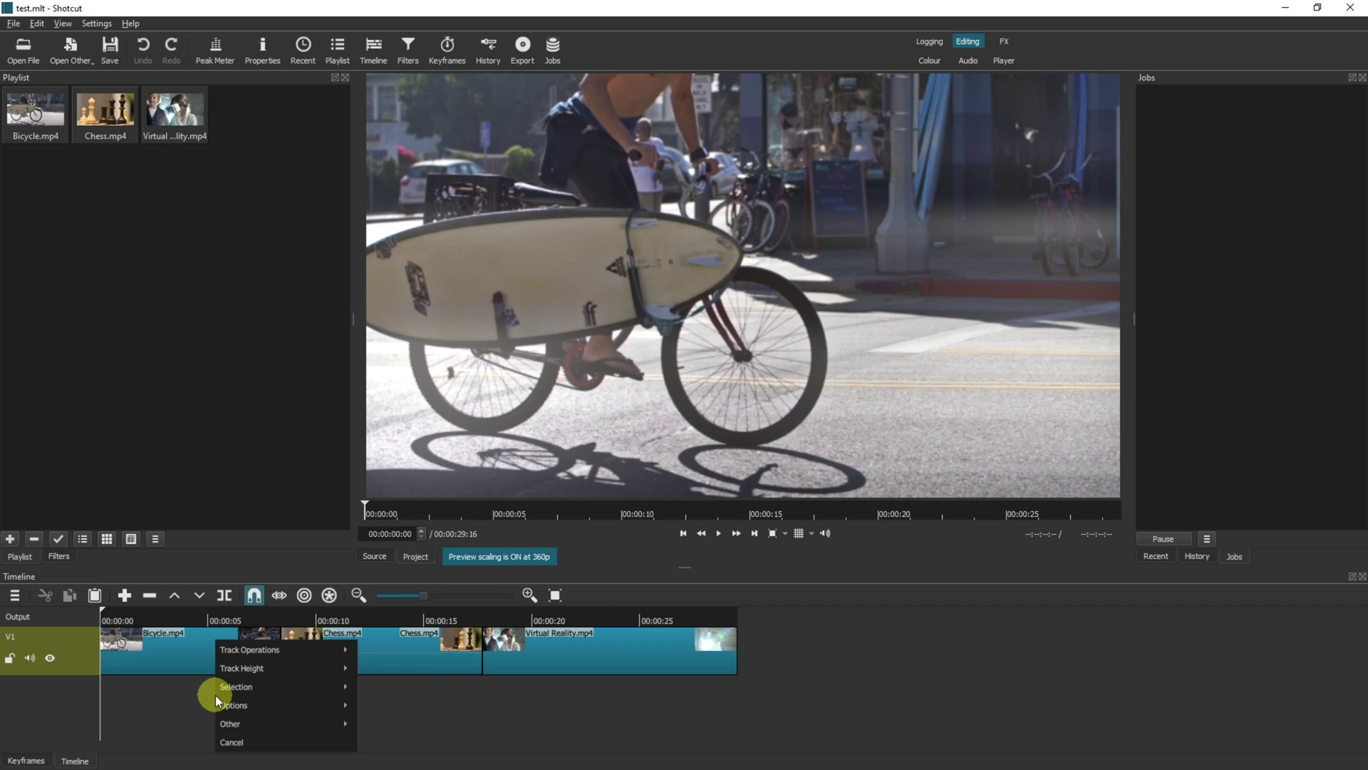
mouse_move(252, 650)
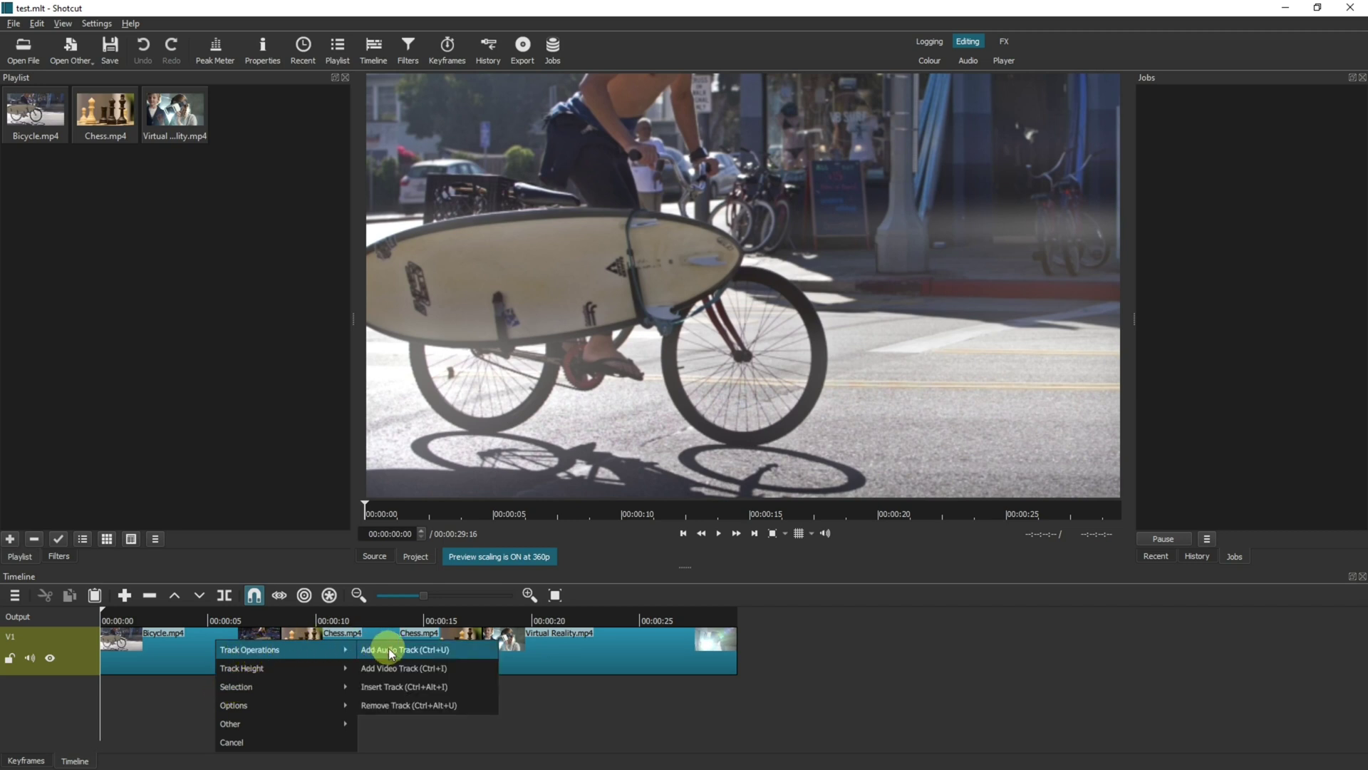
left_click(400, 667)
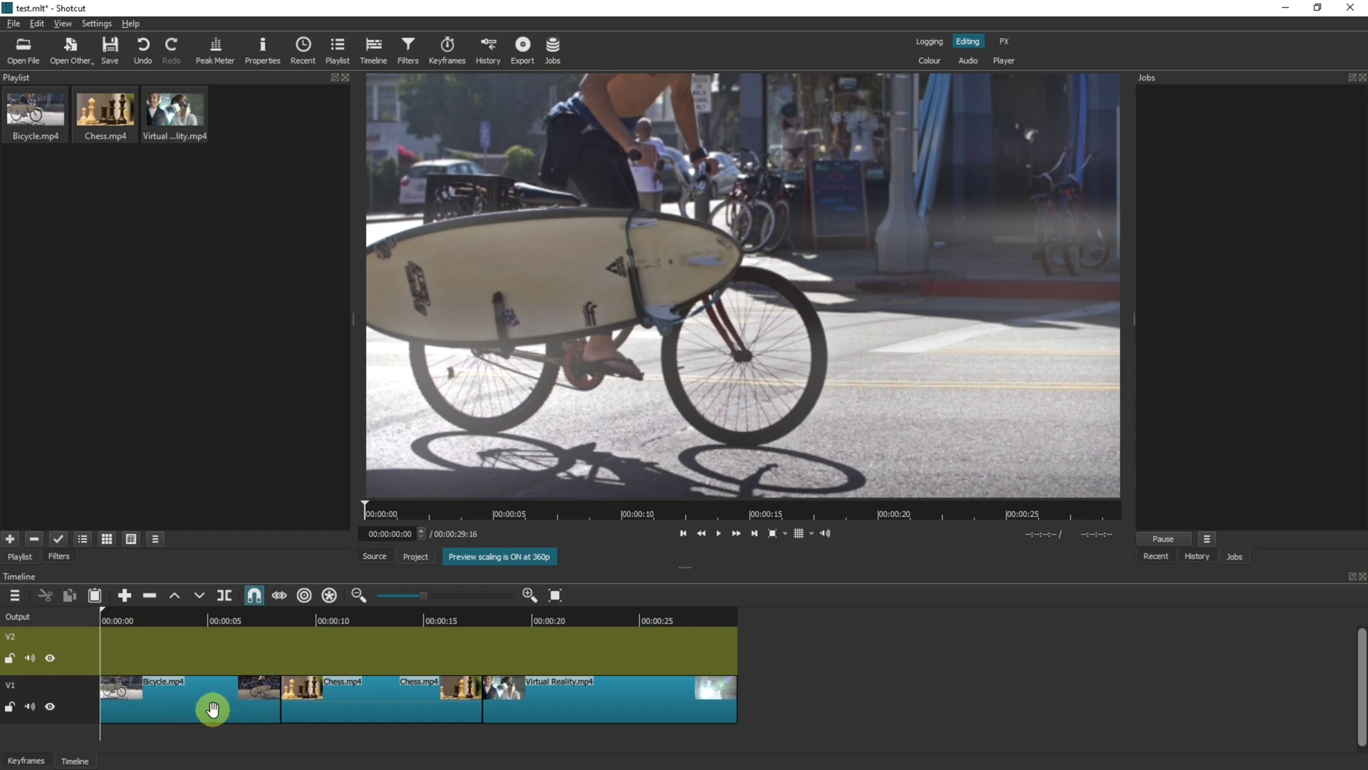
left_click(152, 702)
left_click(124, 655)
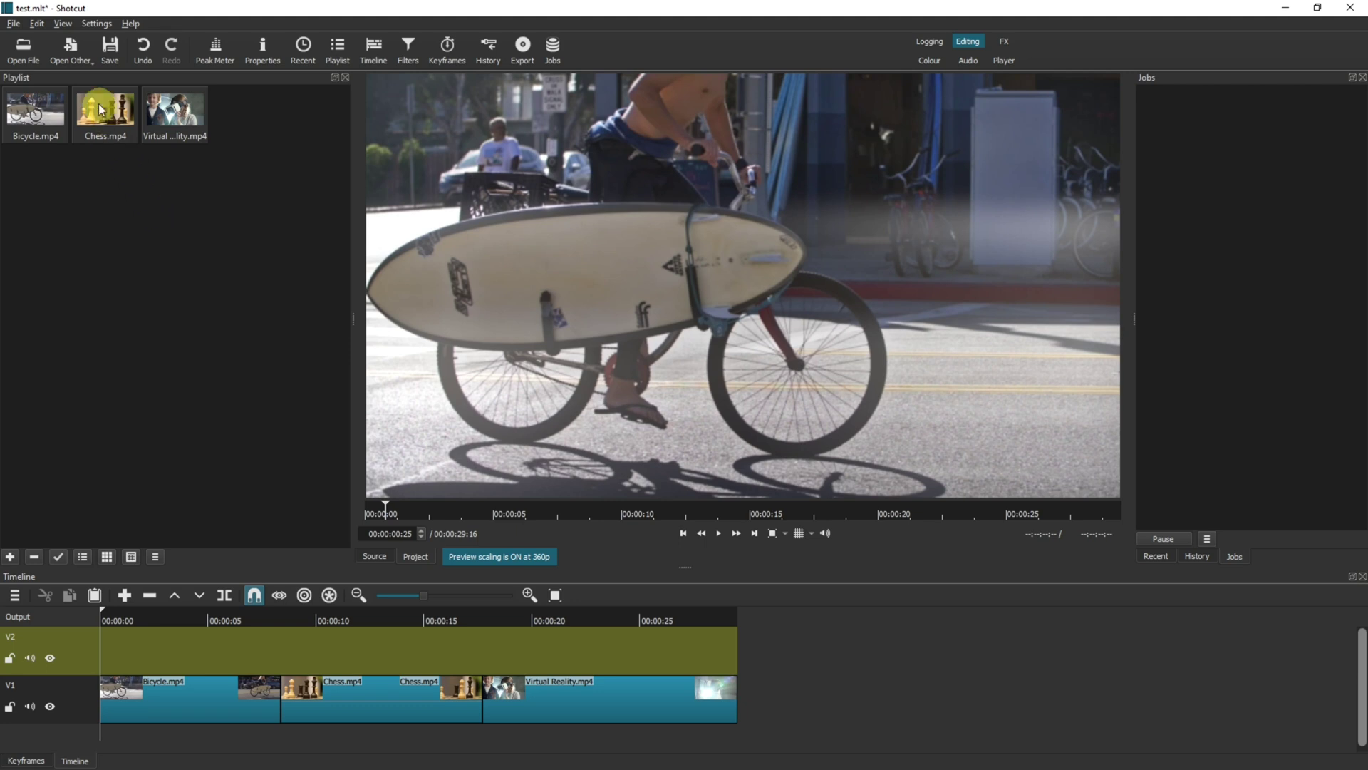
Create a transparent colour clip named 'template'
left_click(80, 54)
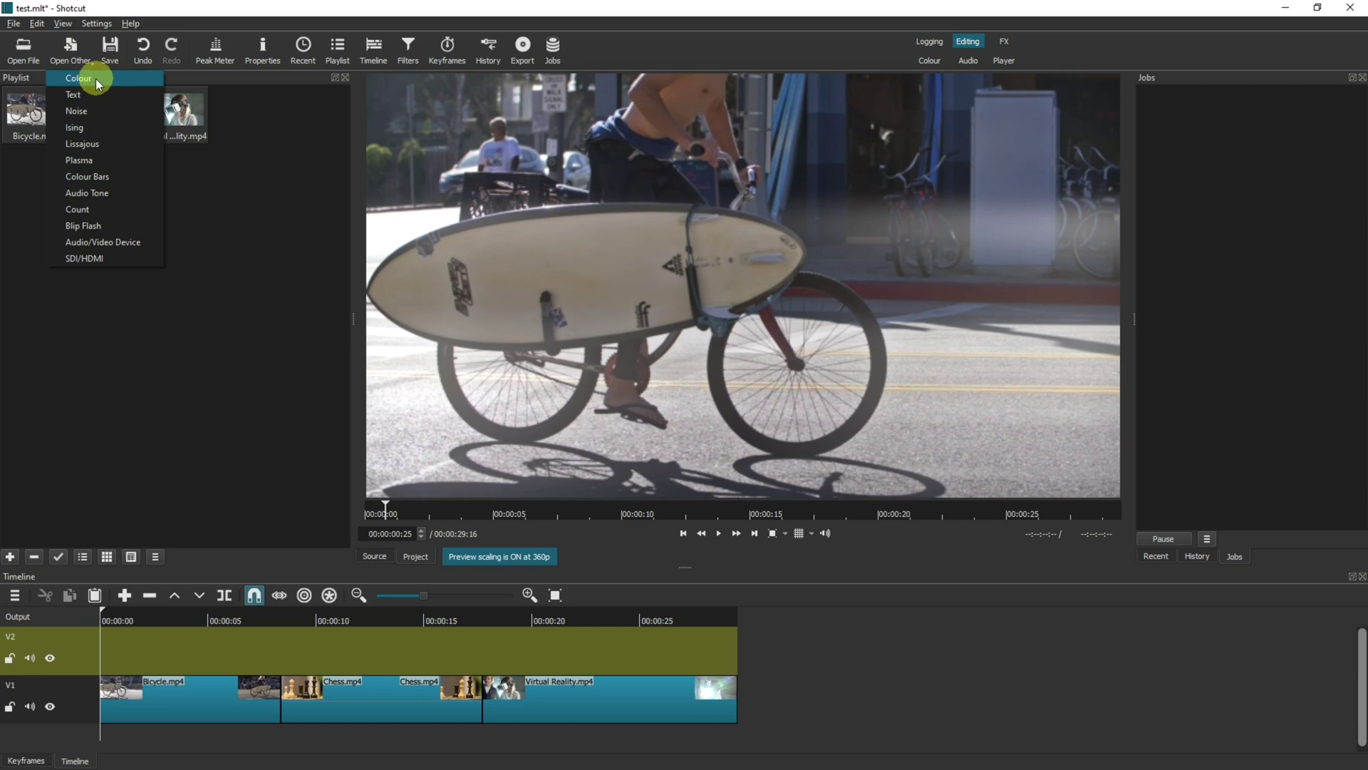
left_click(97, 83)
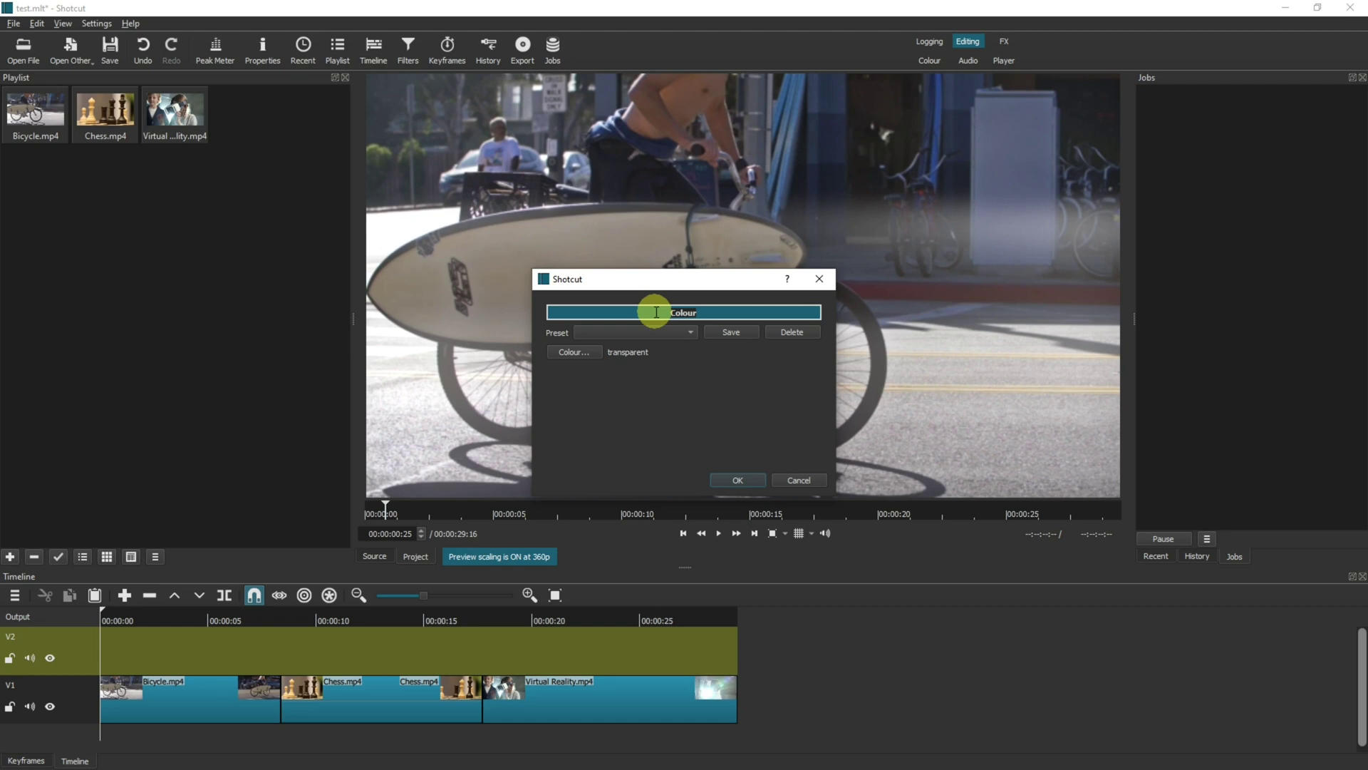
type("template")
left_click(732, 482)
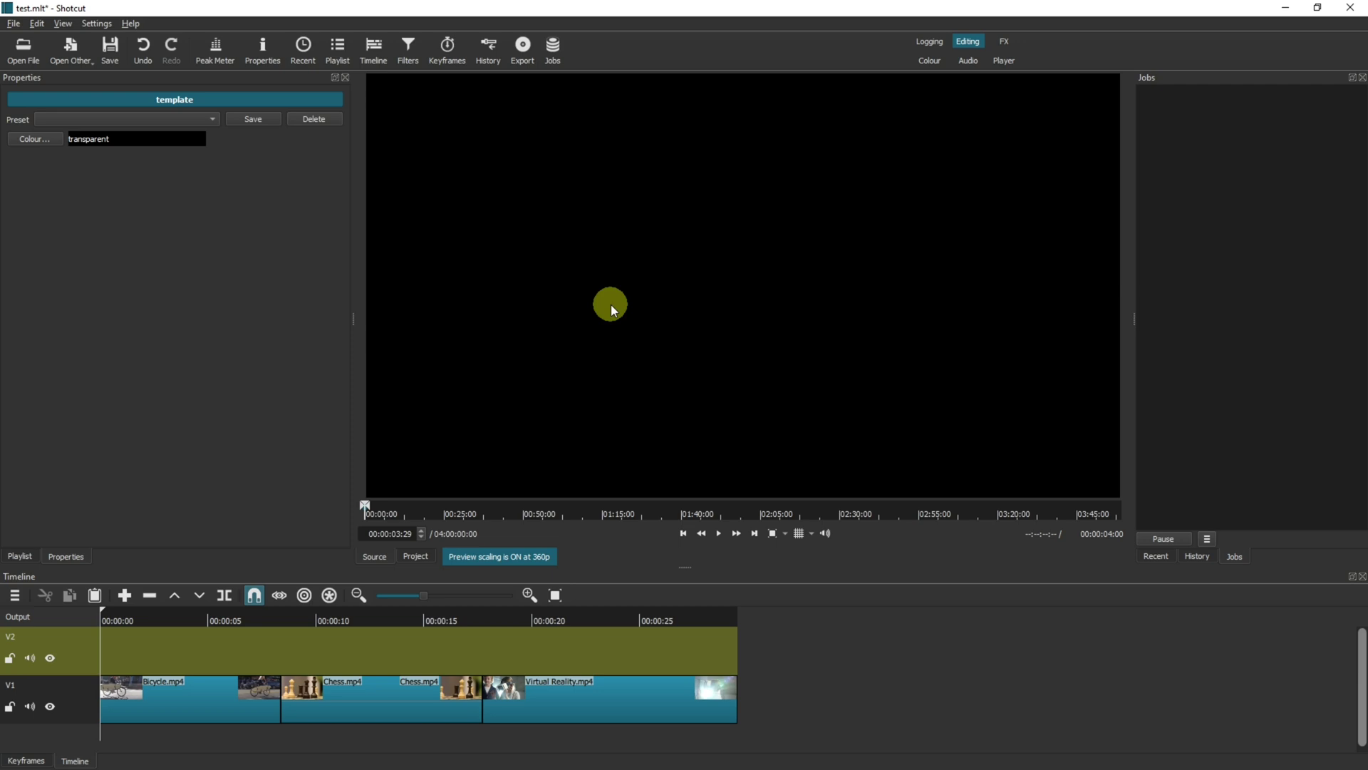
Add the template clip to the playlist after the three video clips and select it
left_click(338, 49)
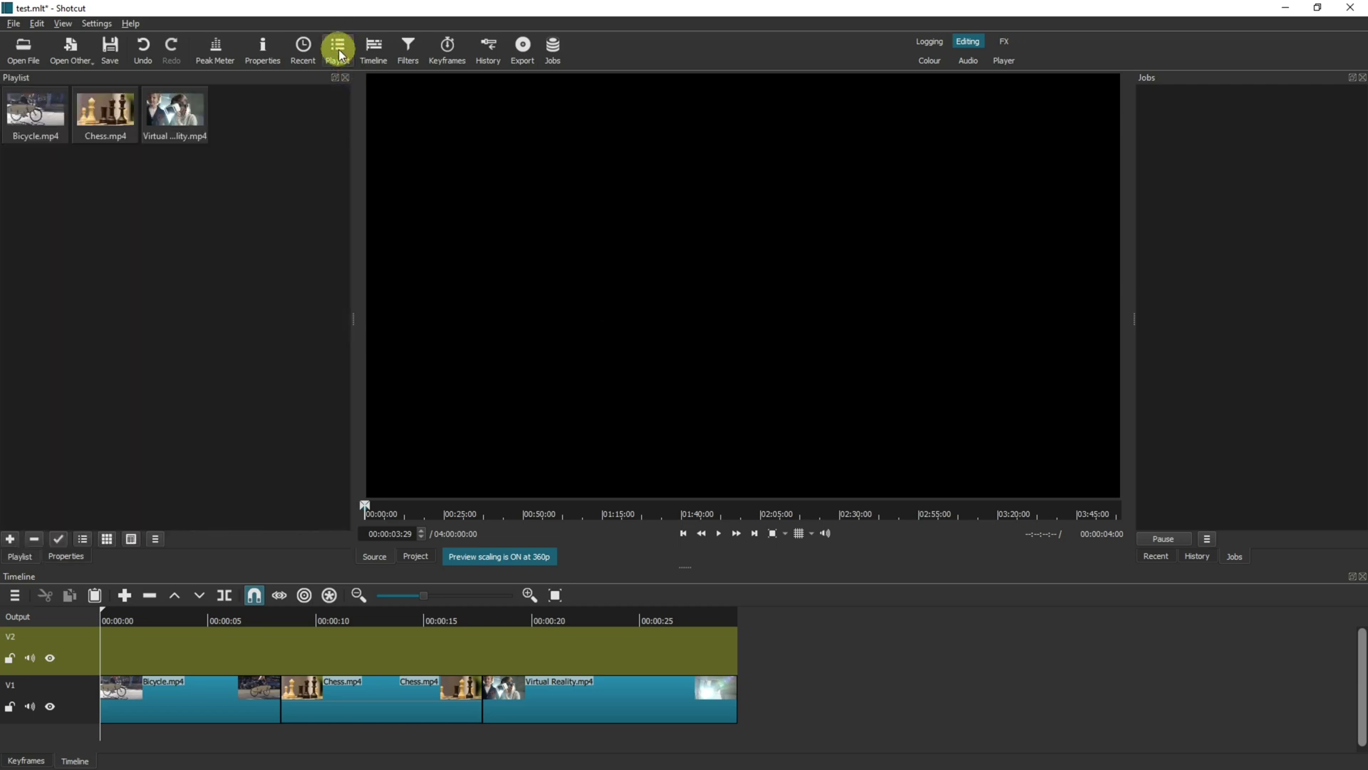
left_click_drag(653, 213, 245, 241)
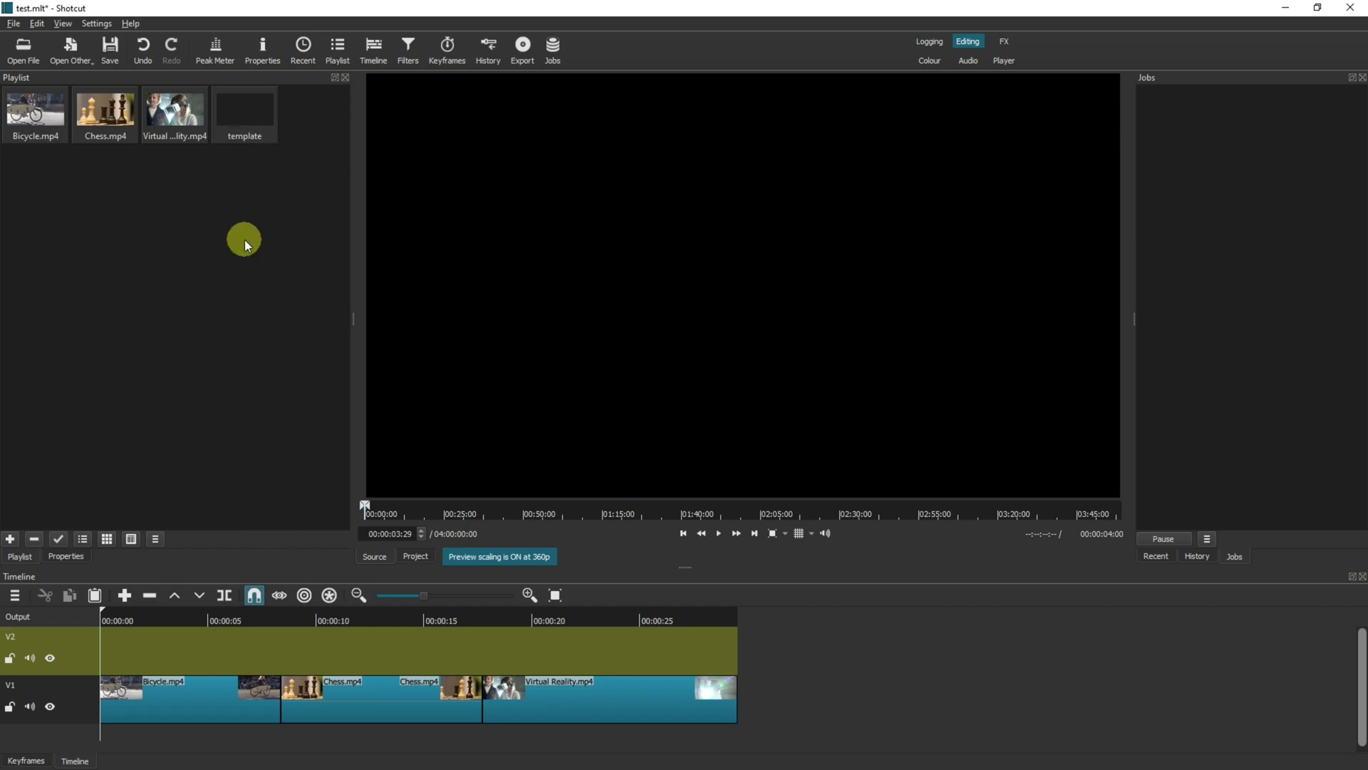
left_click(244, 123)
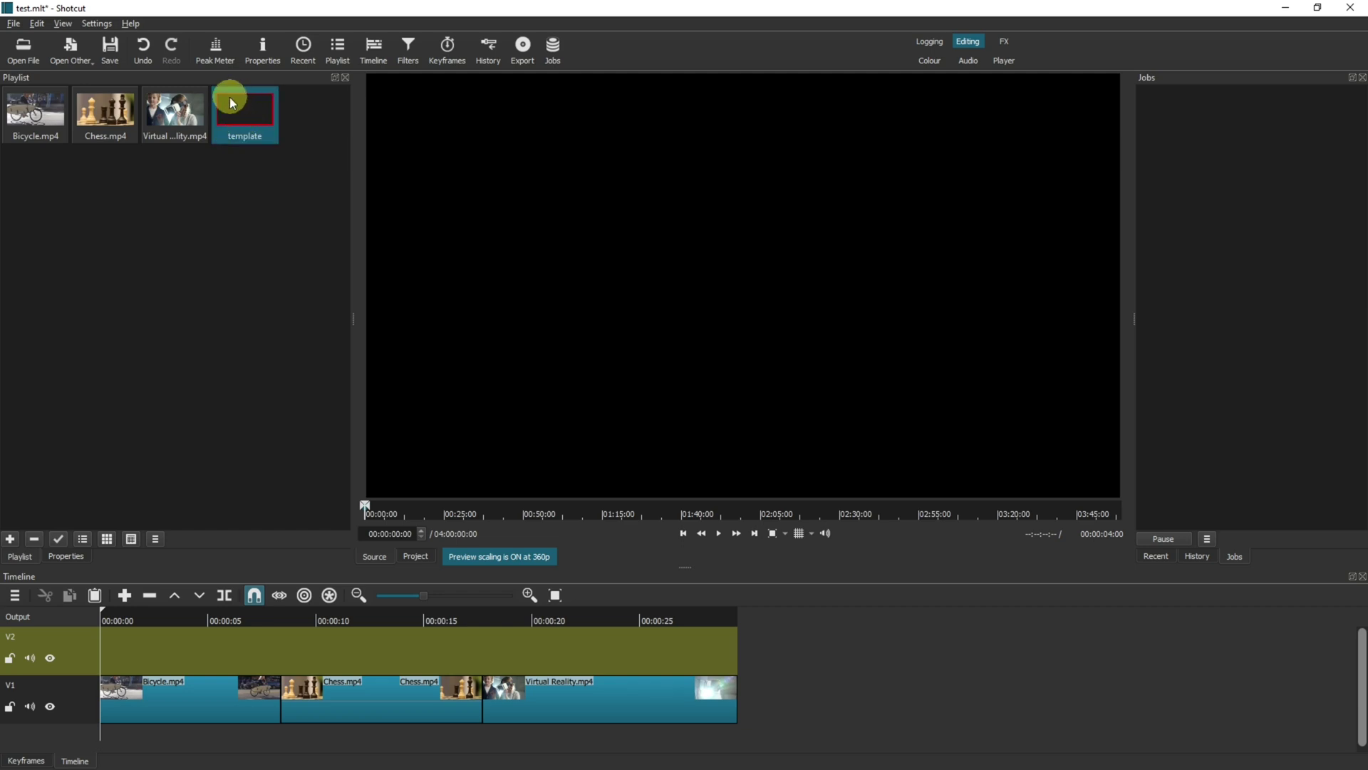
Apply a Text: Simple filter showing the timecode to the template clip
left_click(409, 47)
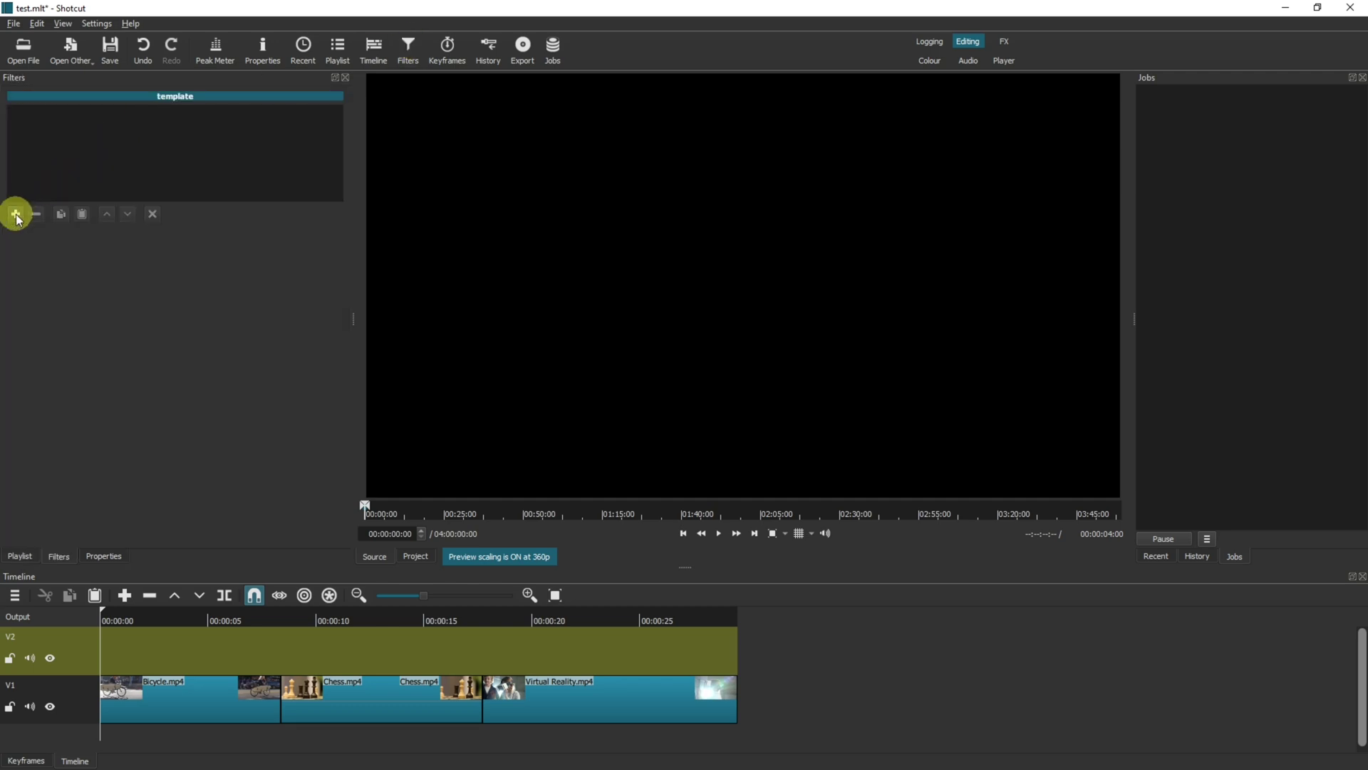
left_click(16, 215)
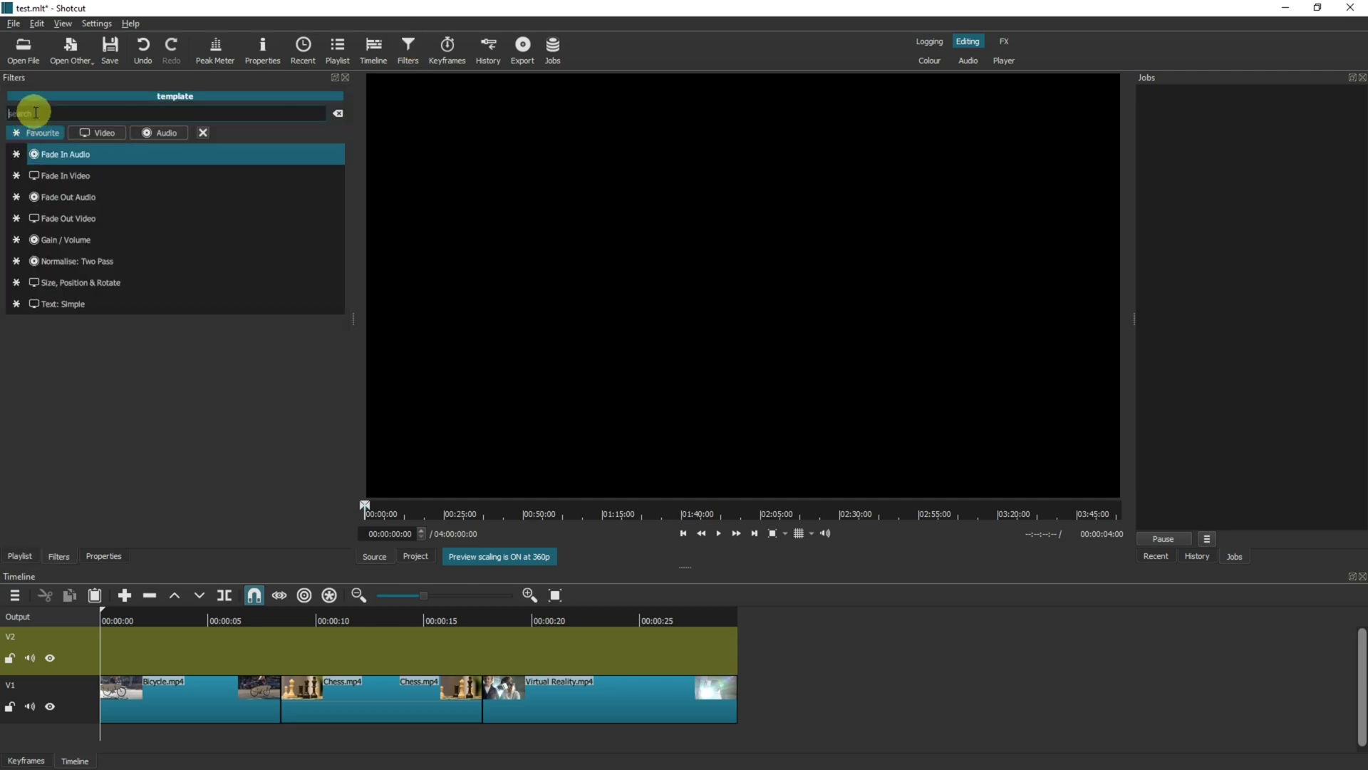
type("TEXT")
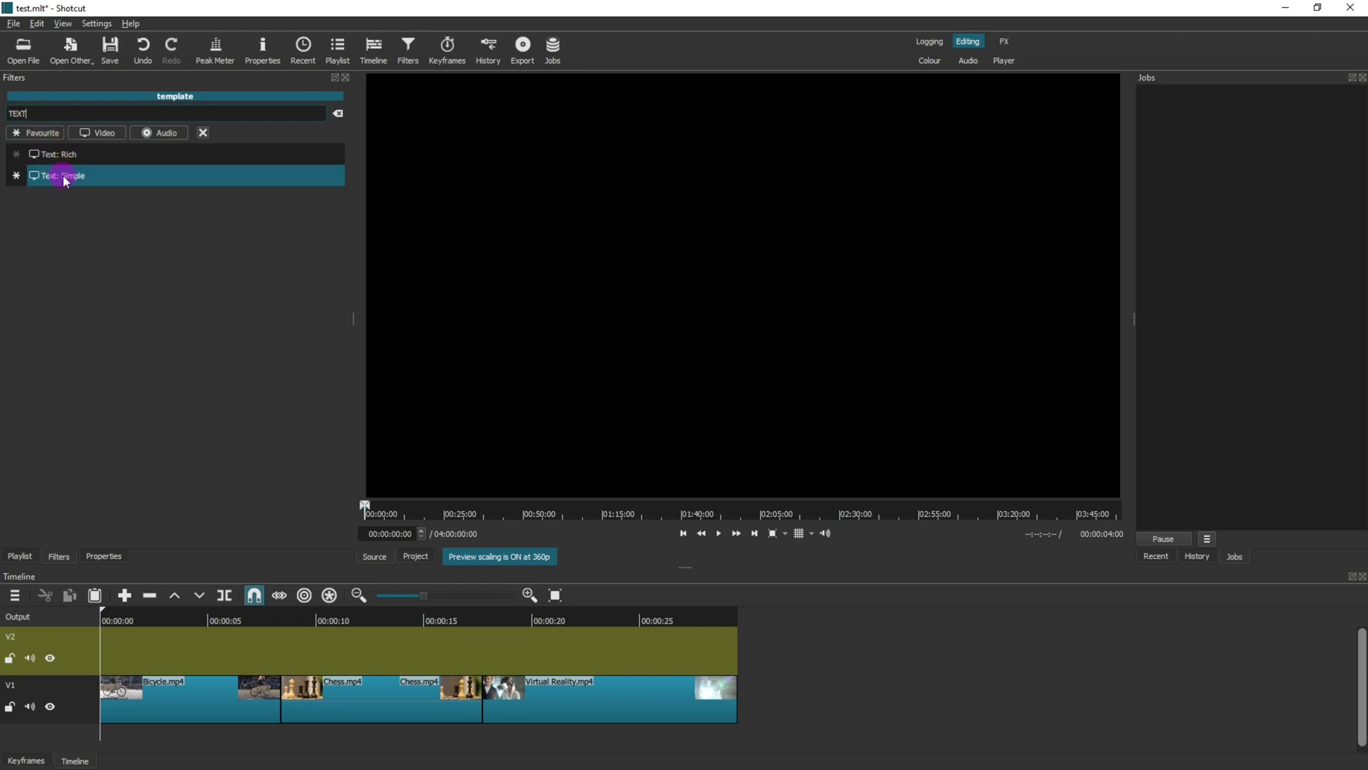
left_click(62, 176)
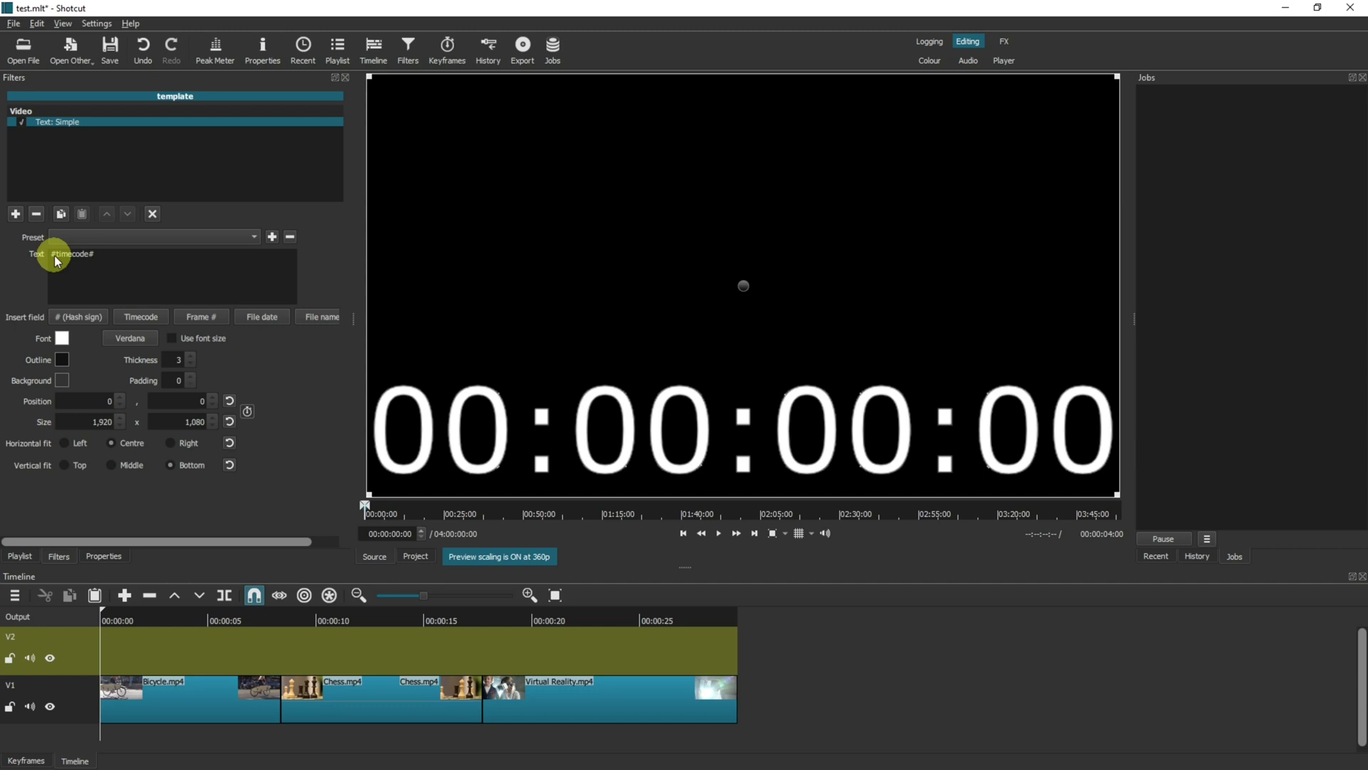
Make the timecode text pure red with a white outline
left_click(60, 339)
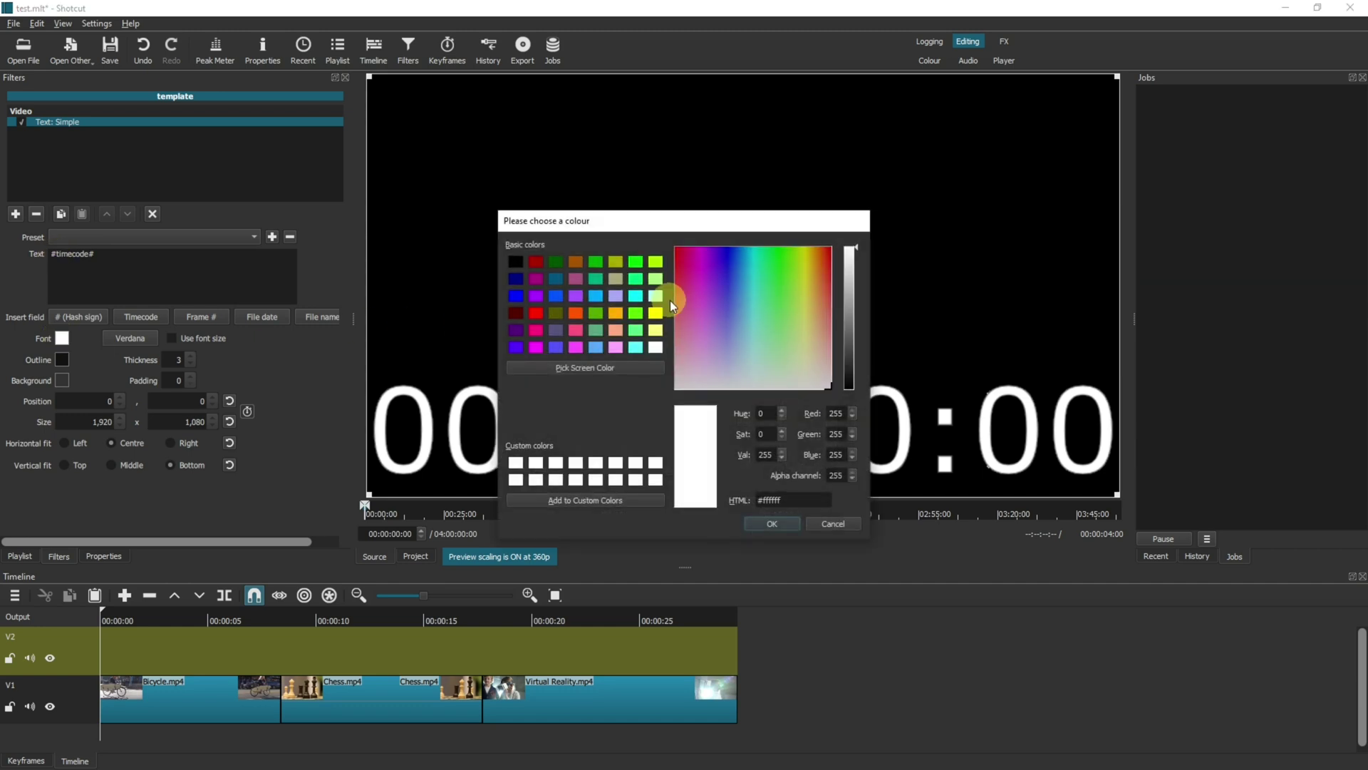
left_click(537, 314)
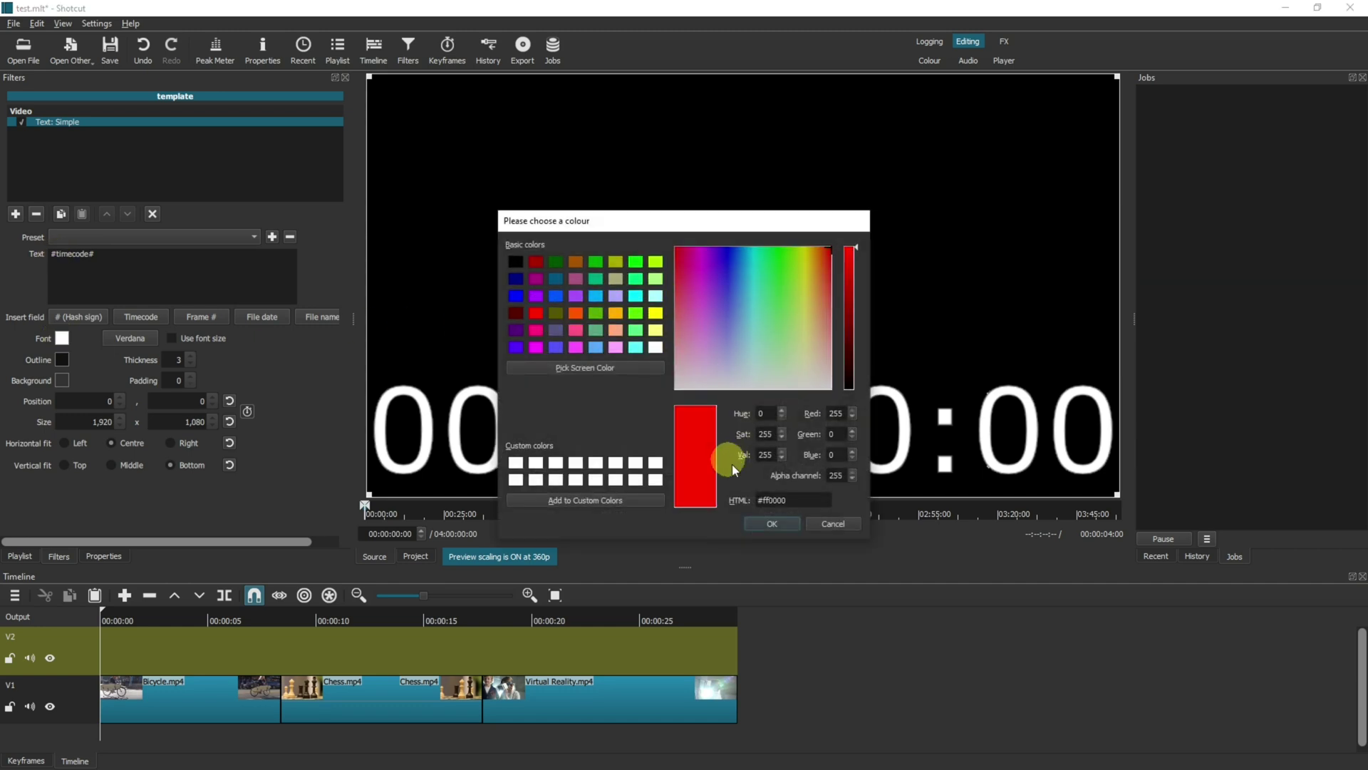
left_click(773, 524)
left_click(62, 360)
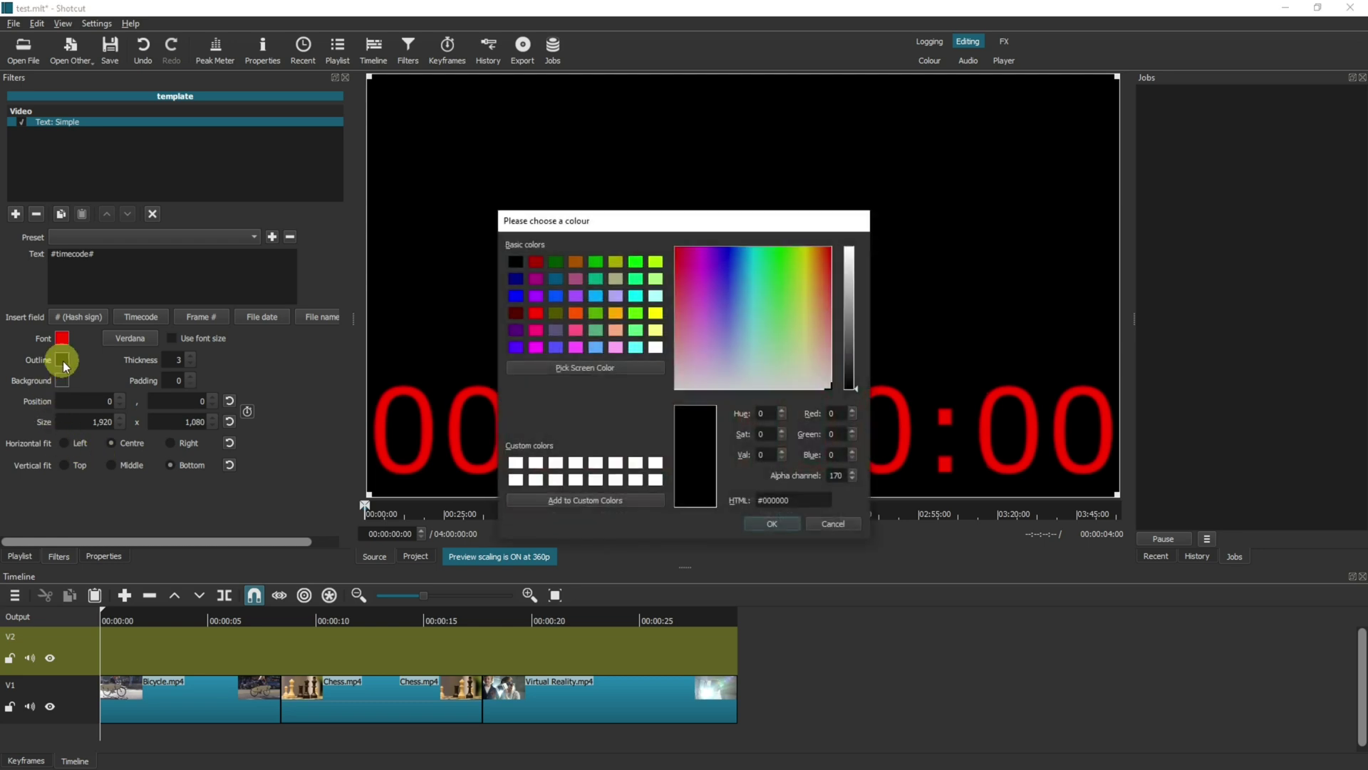
left_click(651, 348)
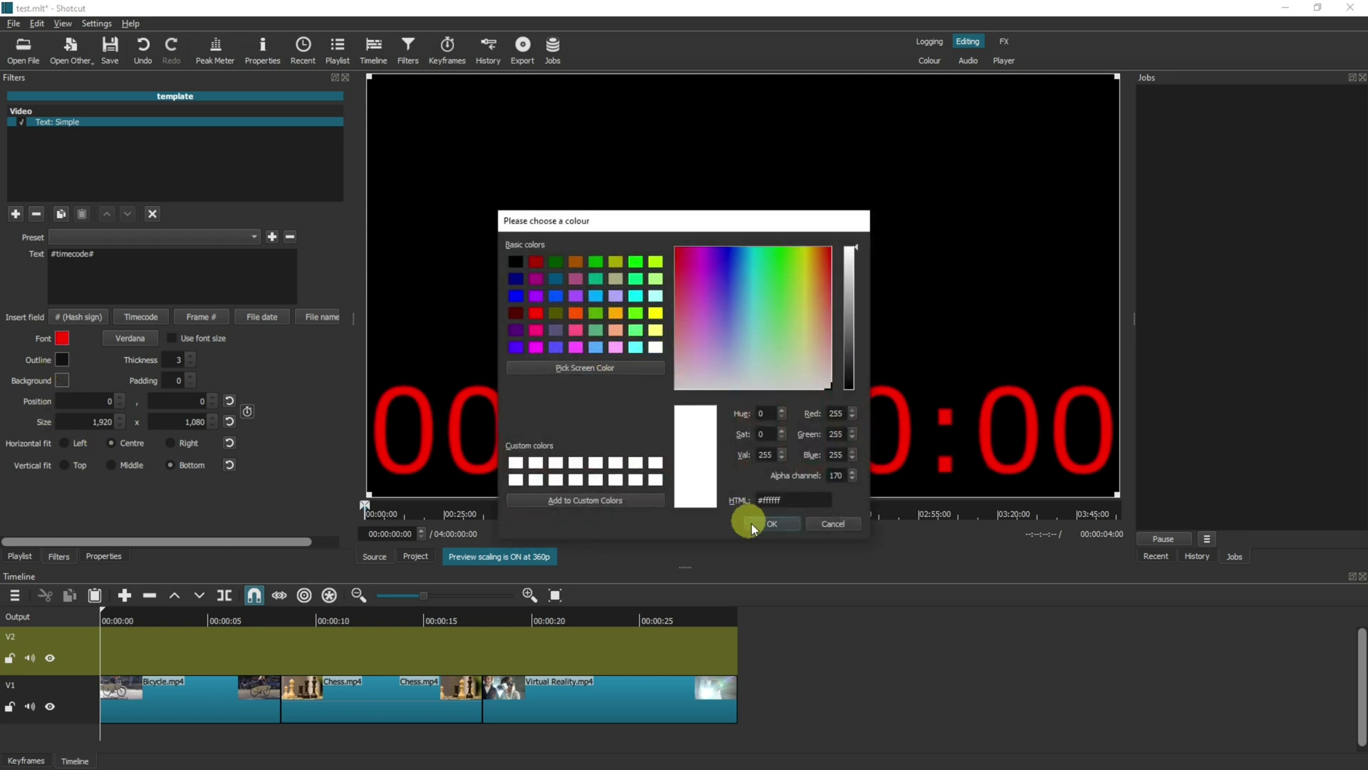
left_click(760, 524)
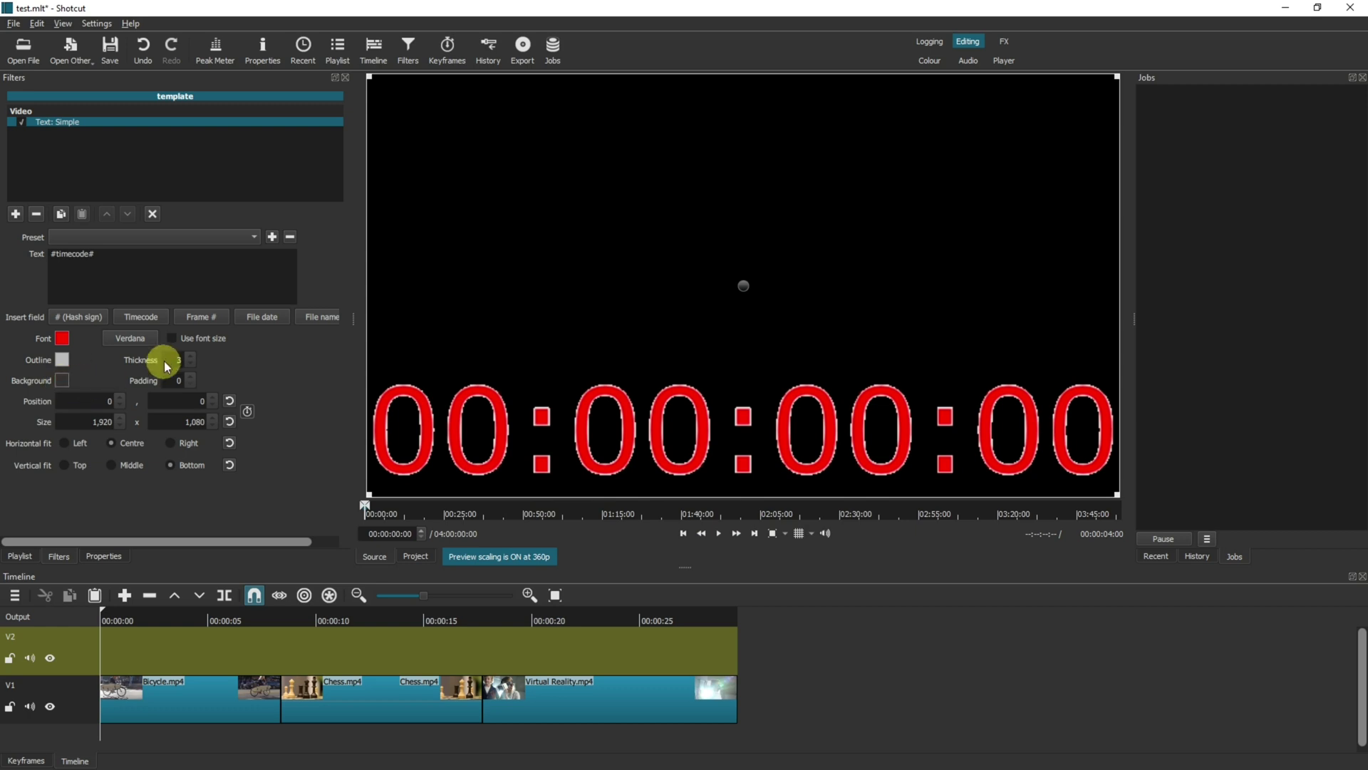
Set the text font to Comic Sans MS, Bold style, size 120
left_click(136, 341)
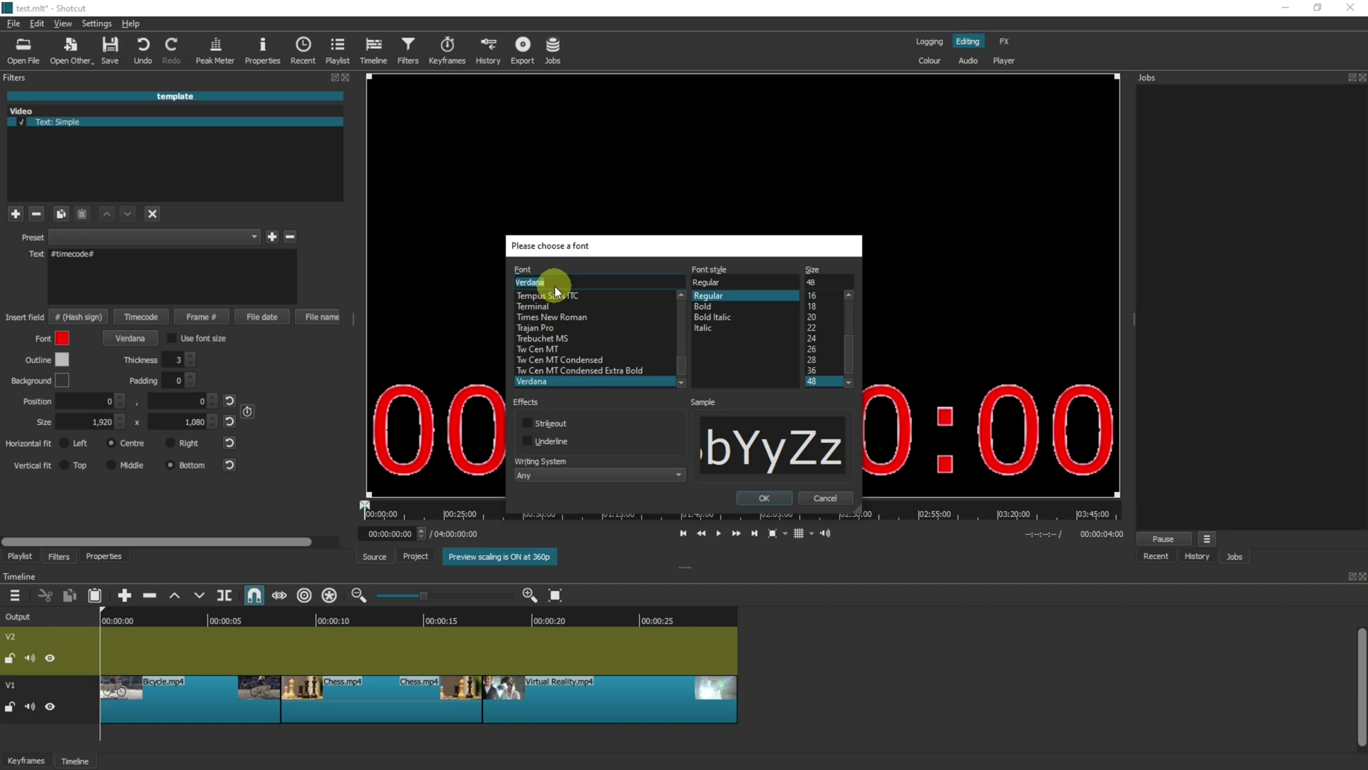
type("com")
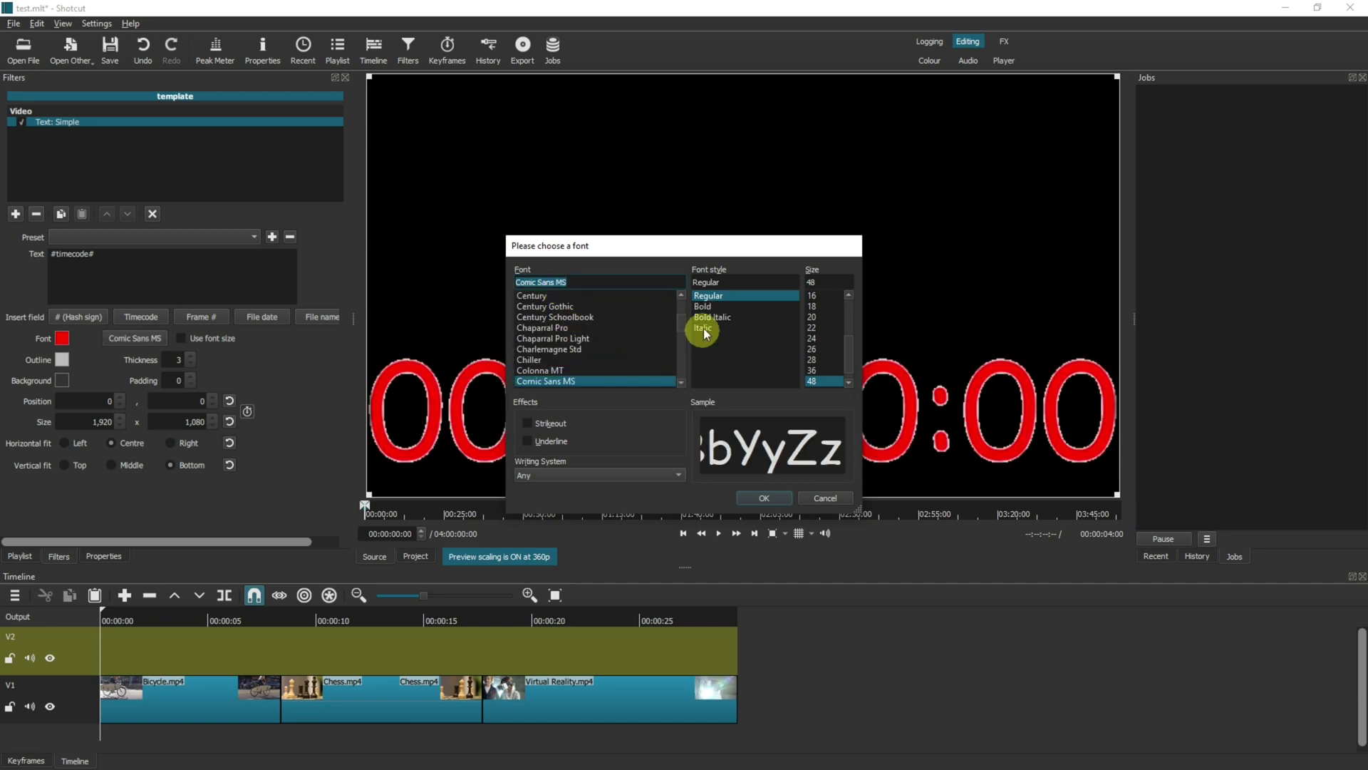
left_click(710, 308)
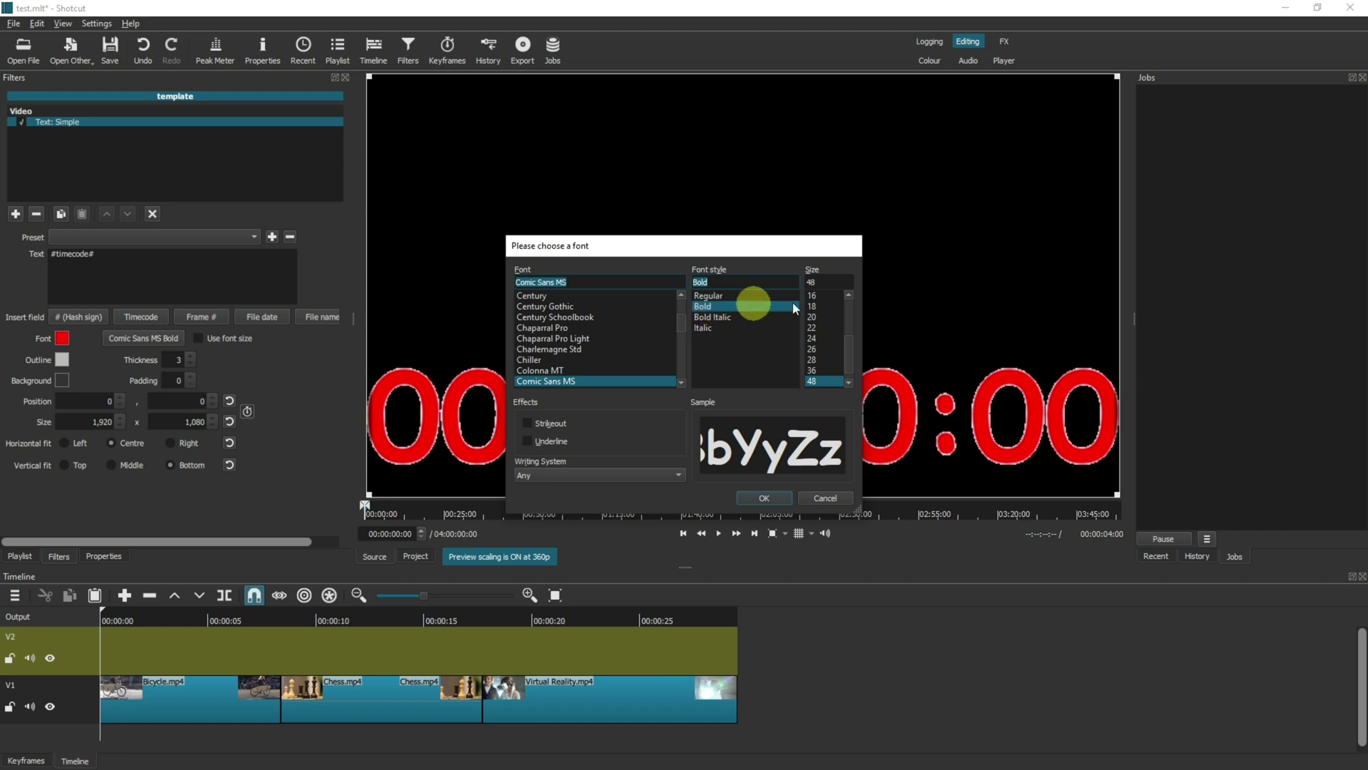
left_click_drag(834, 281, 798, 281)
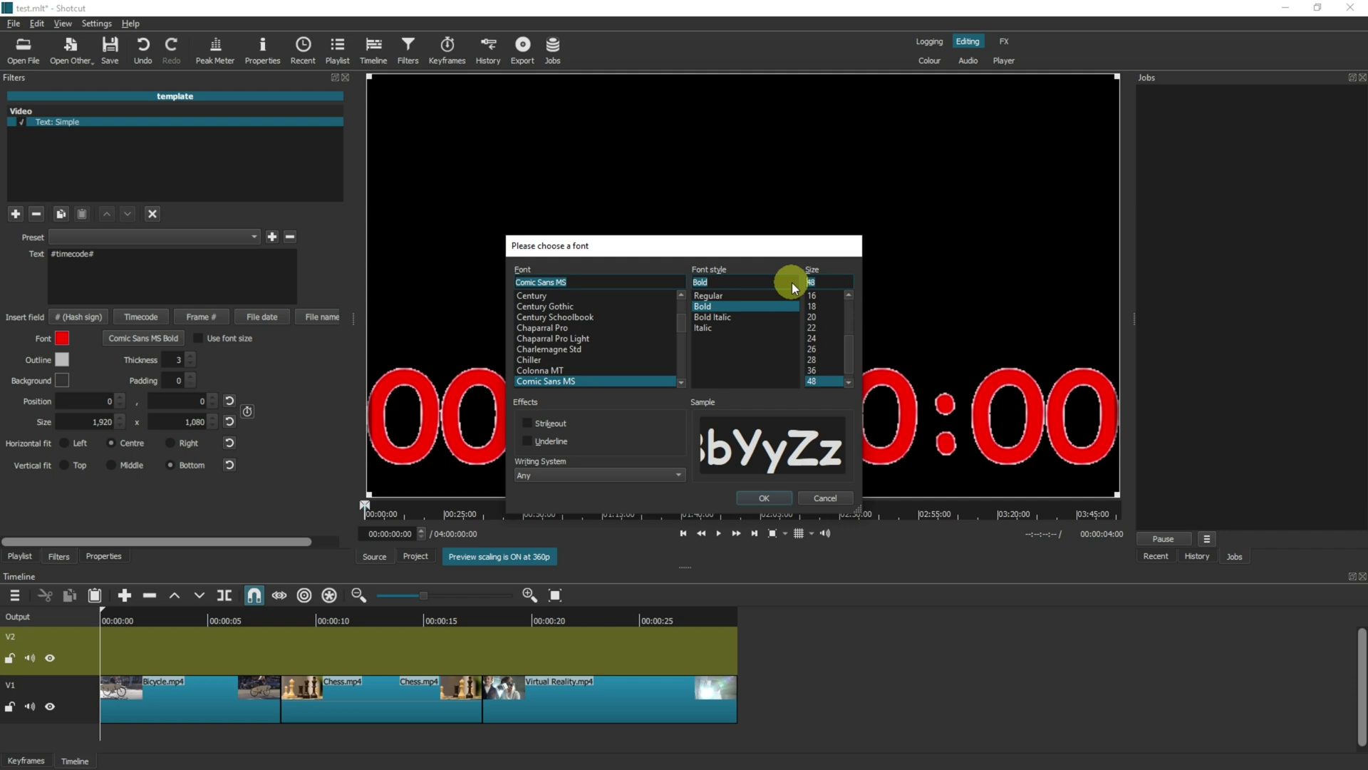
type("120")
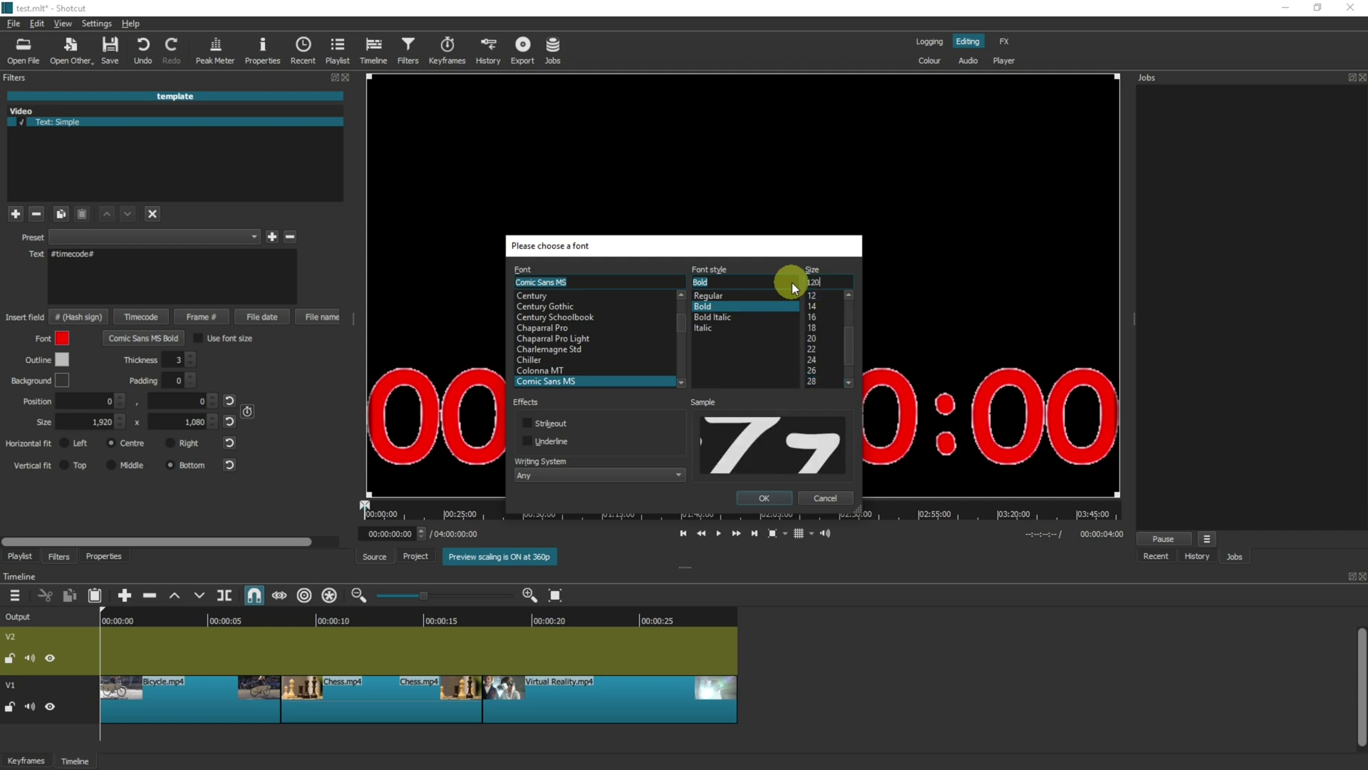
left_click(777, 498)
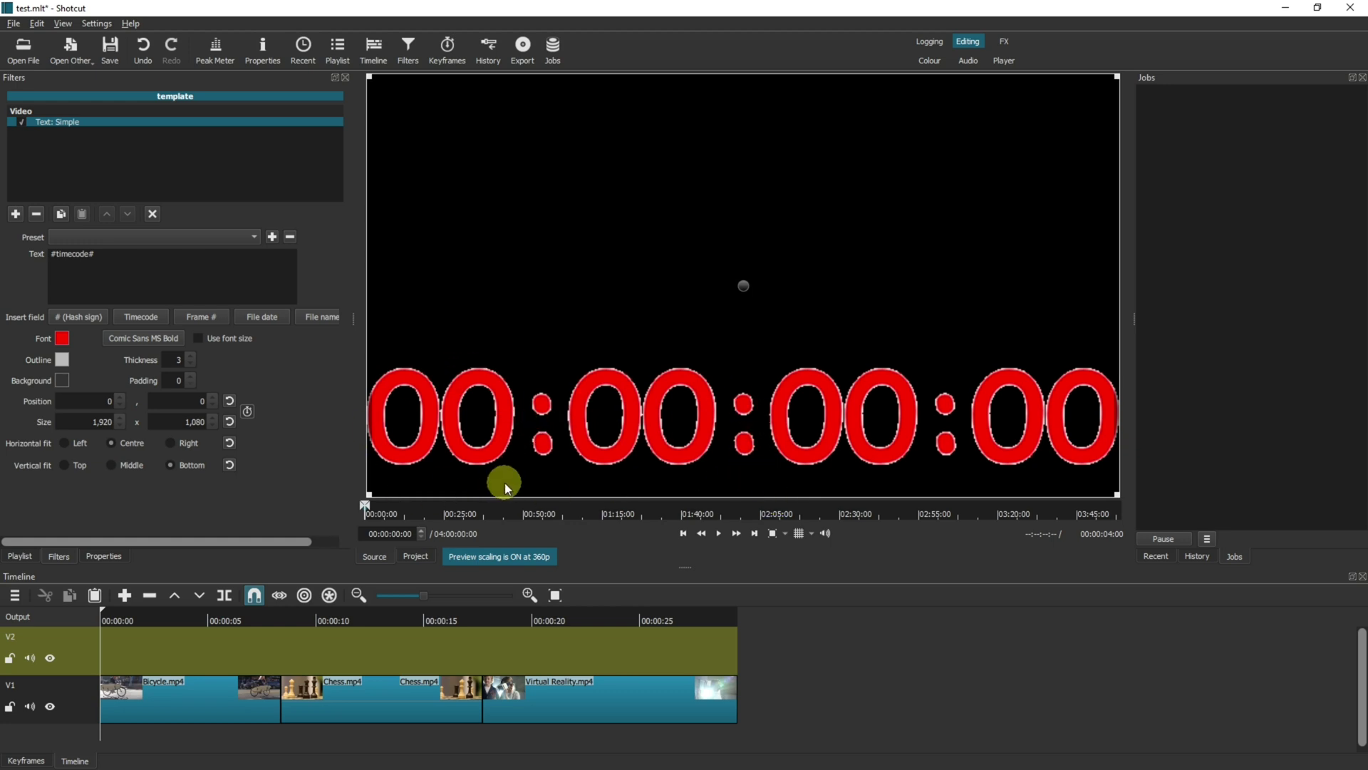
Enable Use font size and reduce the outline thickness from 3 to 1
left_click(199, 338)
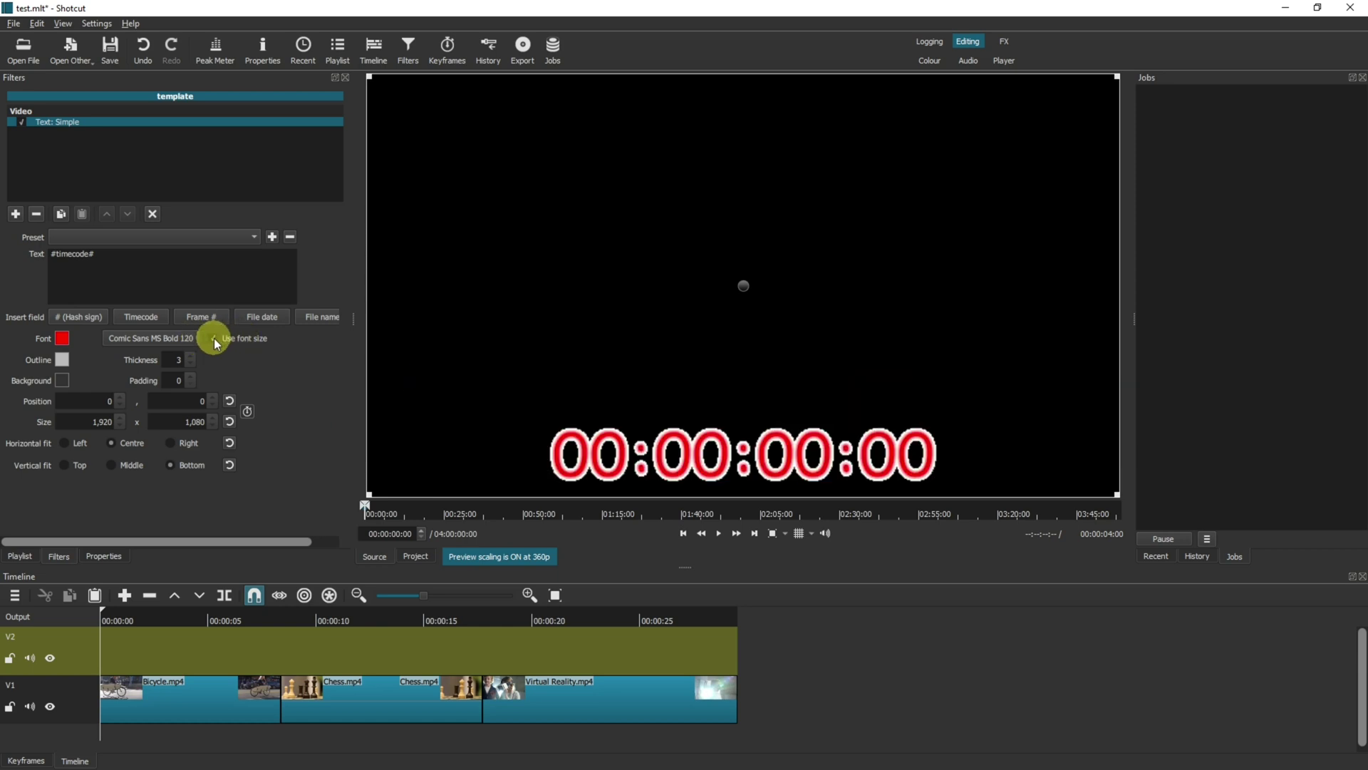
left_click(214, 338)
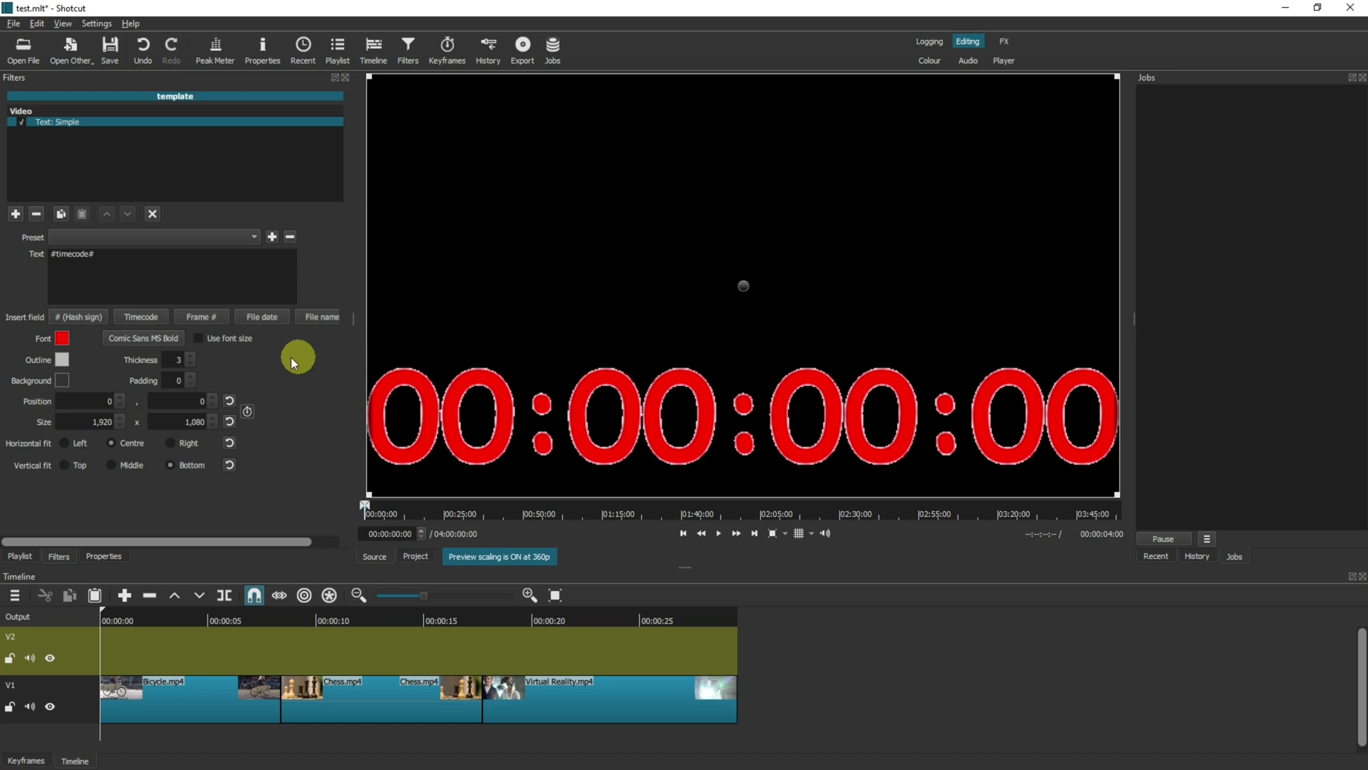
left_click(198, 339)
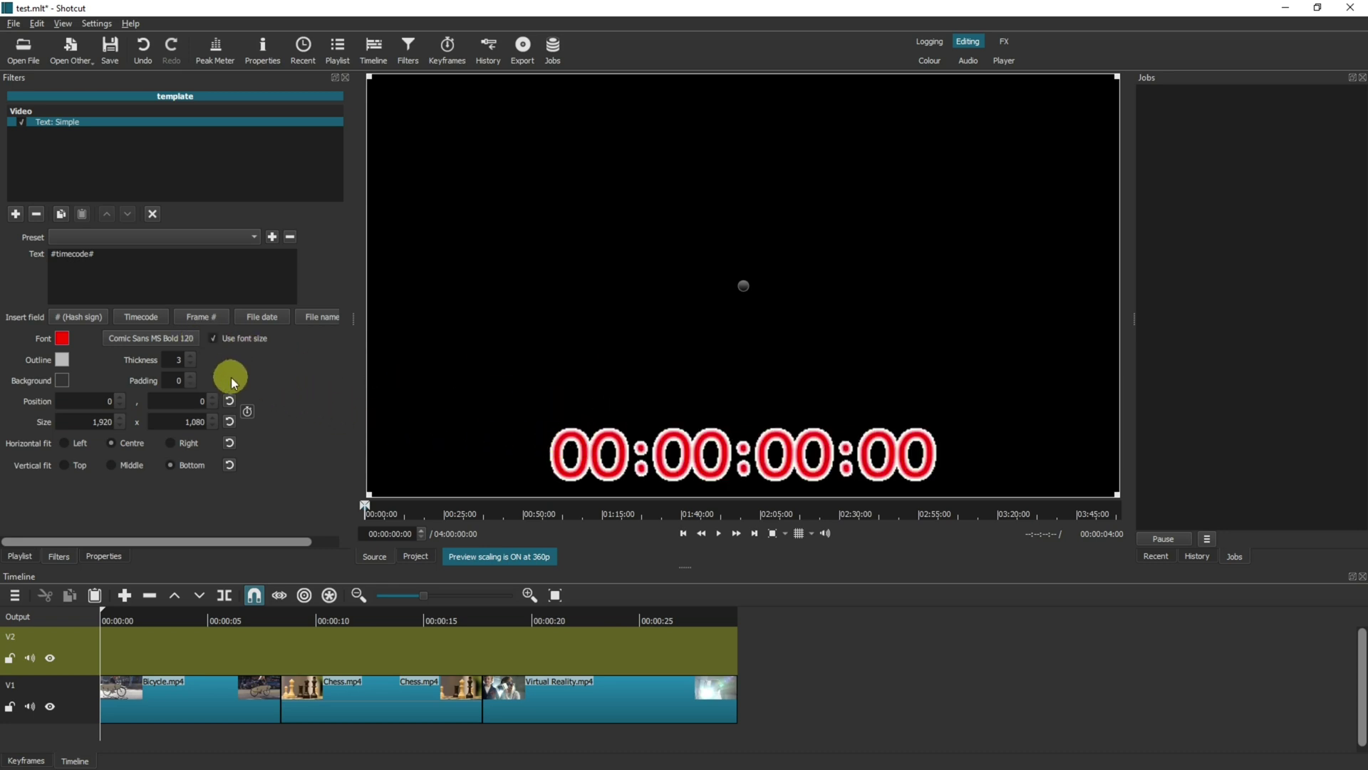
left_click(191, 363)
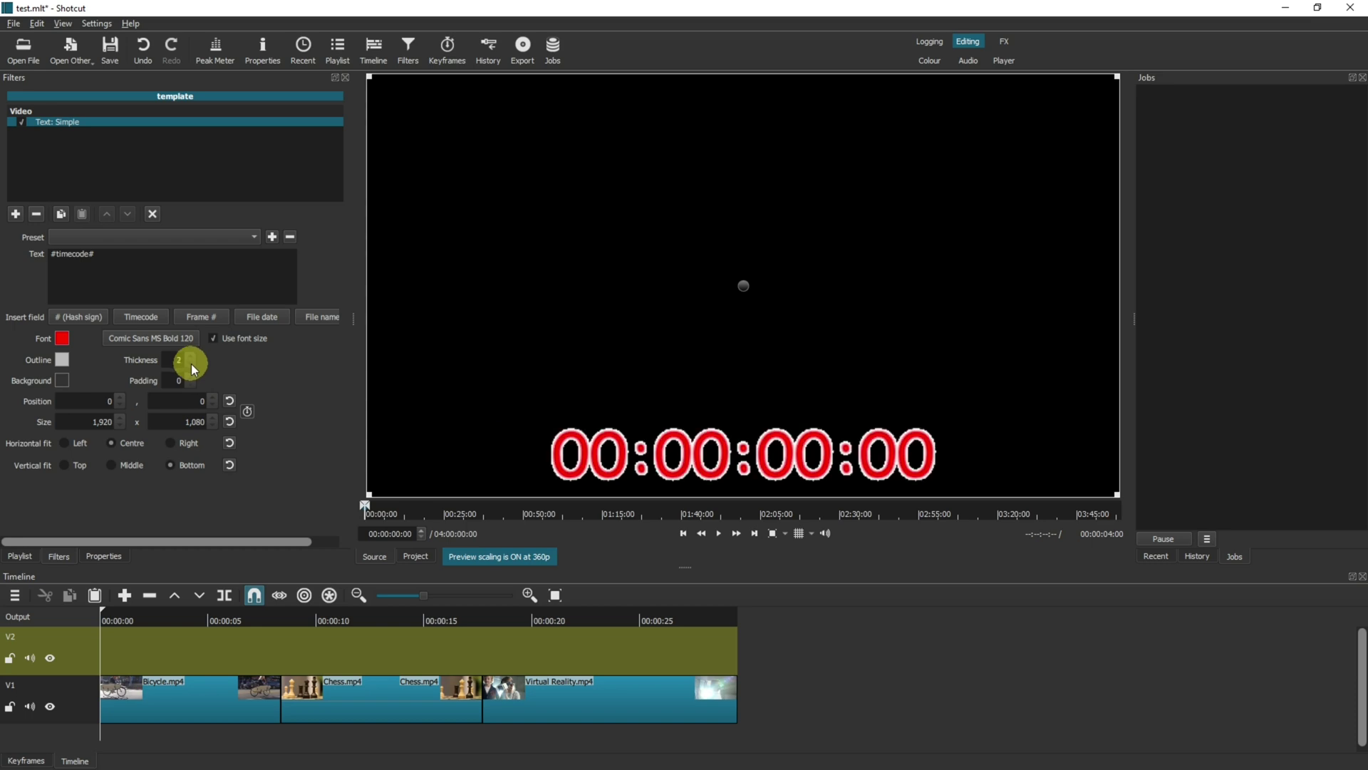
left_click(191, 363)
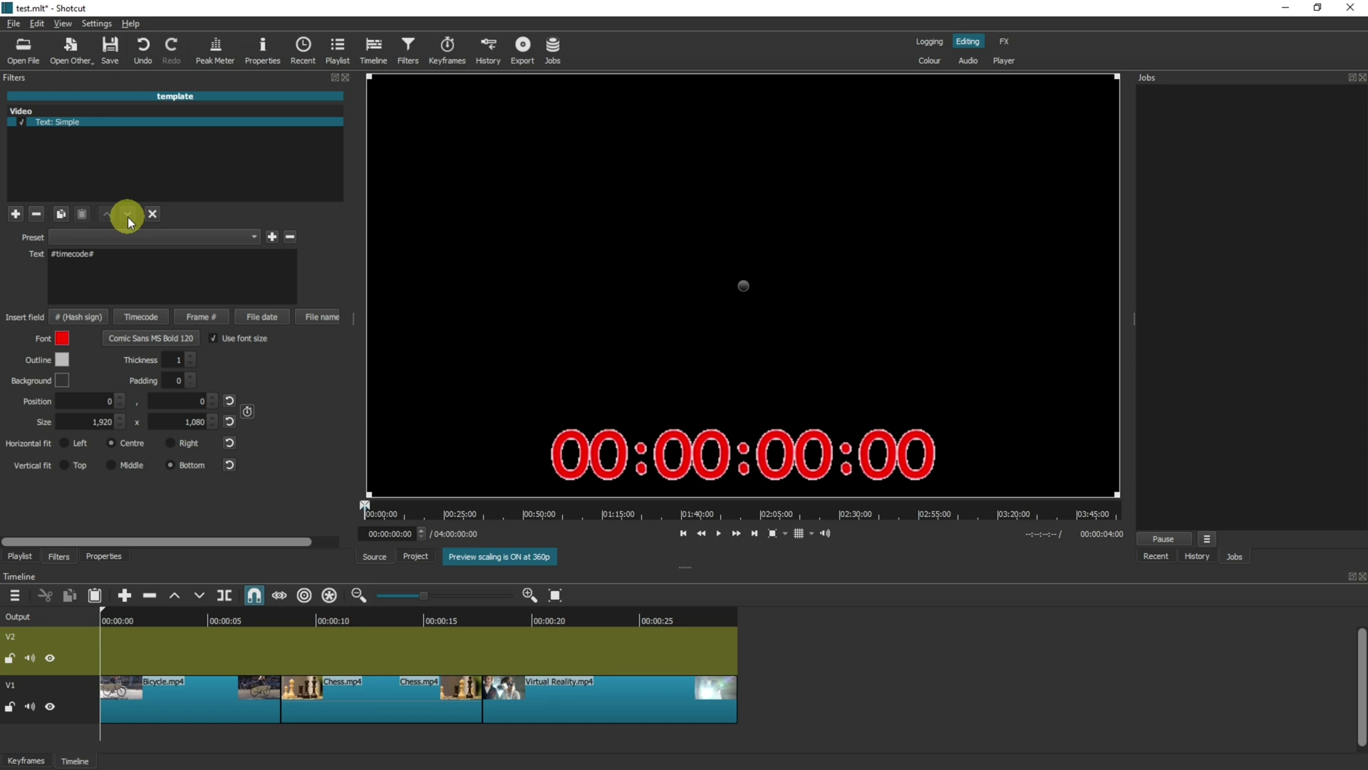
Add a Size, Position & Rotate filter below Text: Simple on the template clip
left_click(15, 214)
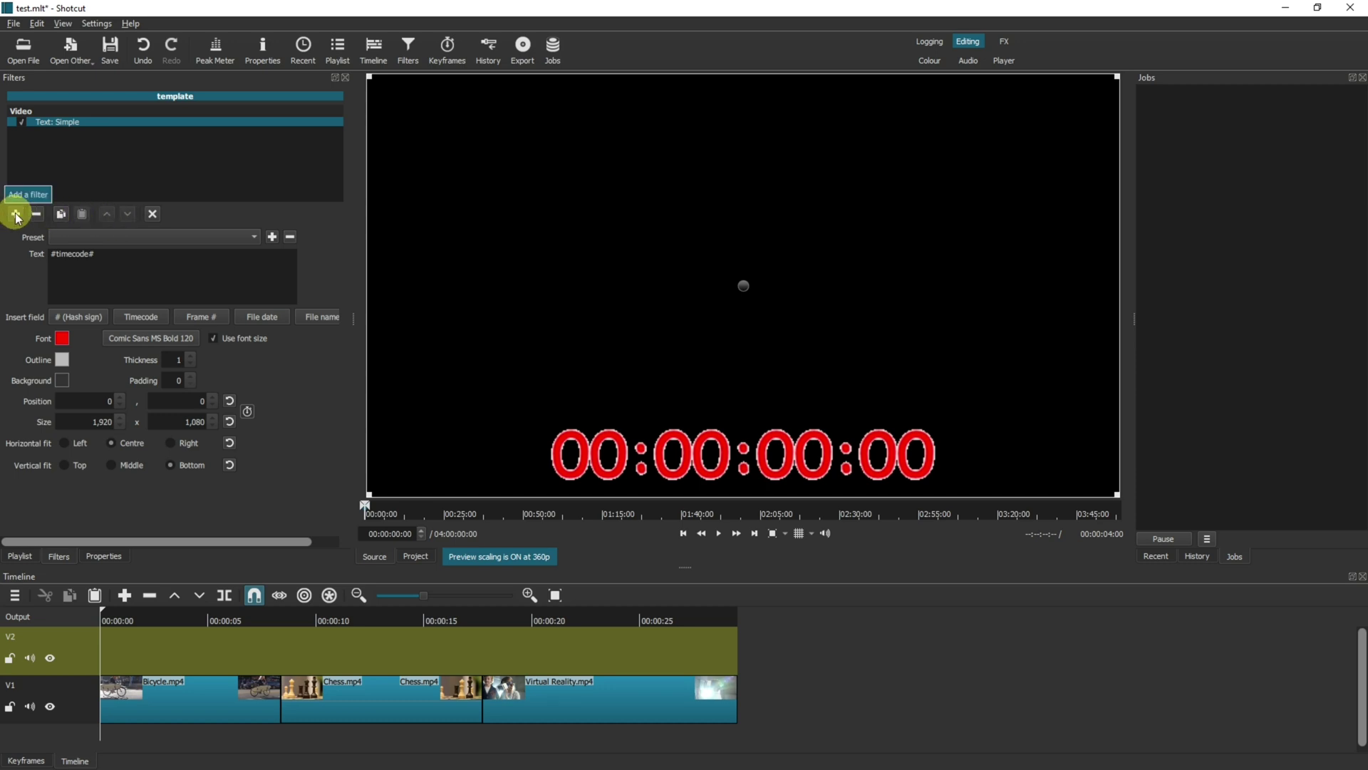
type("SIZE")
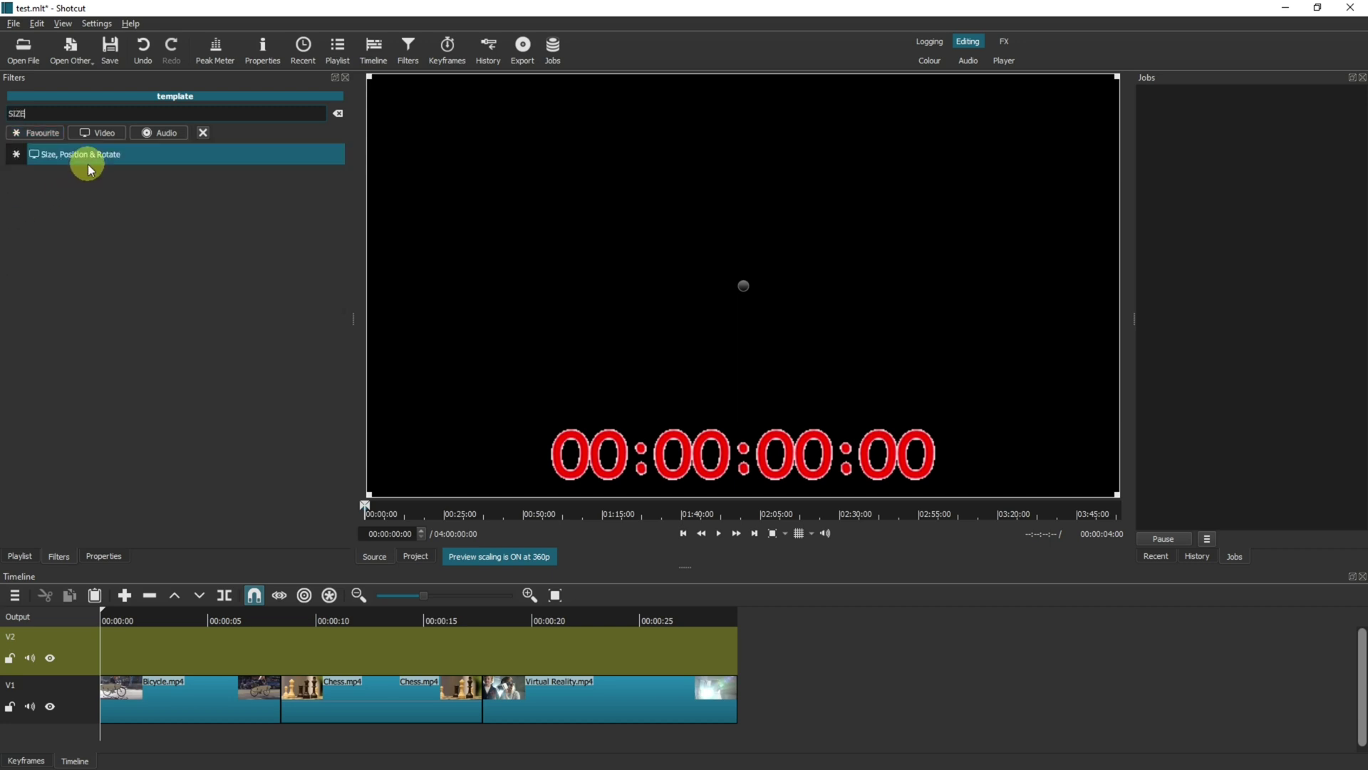
left_click(88, 157)
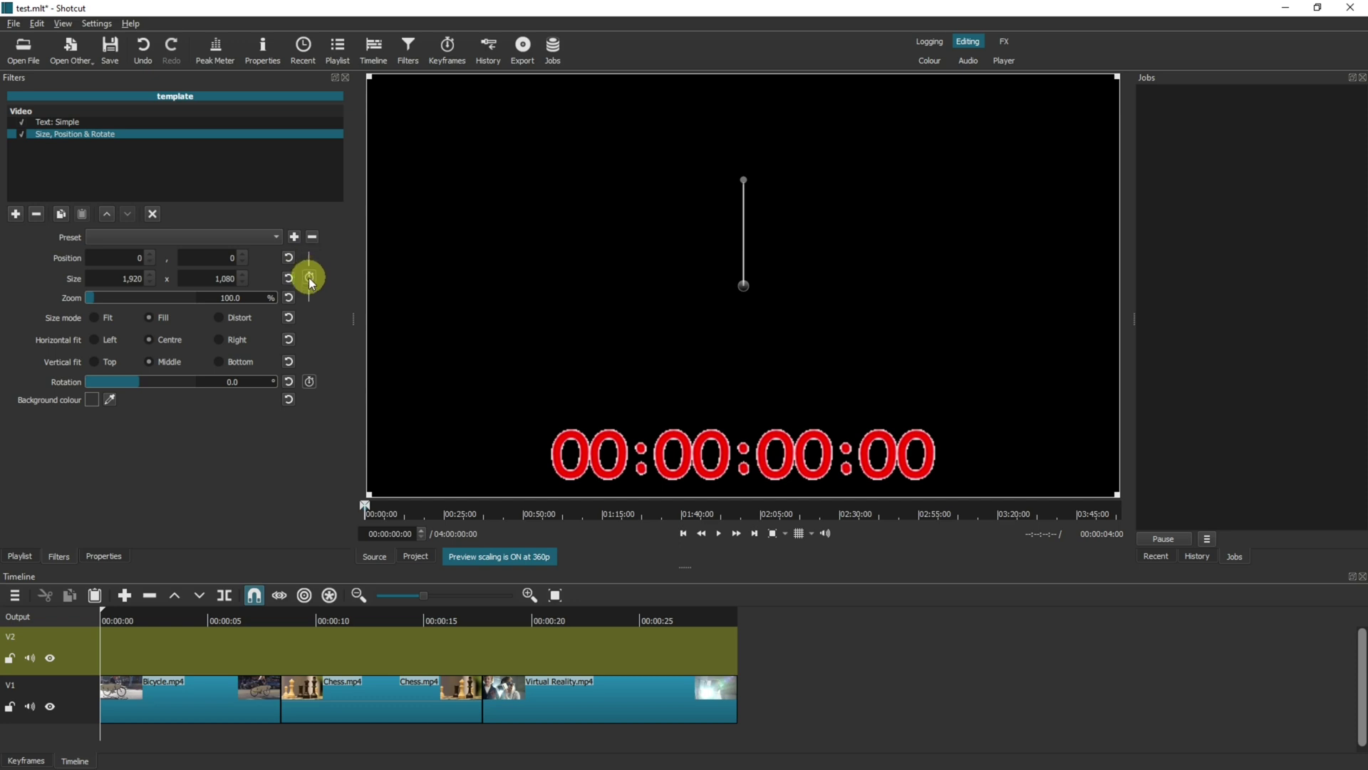
Enable keyframing for size and position and make the starting keyframe Smooth
left_click(310, 278)
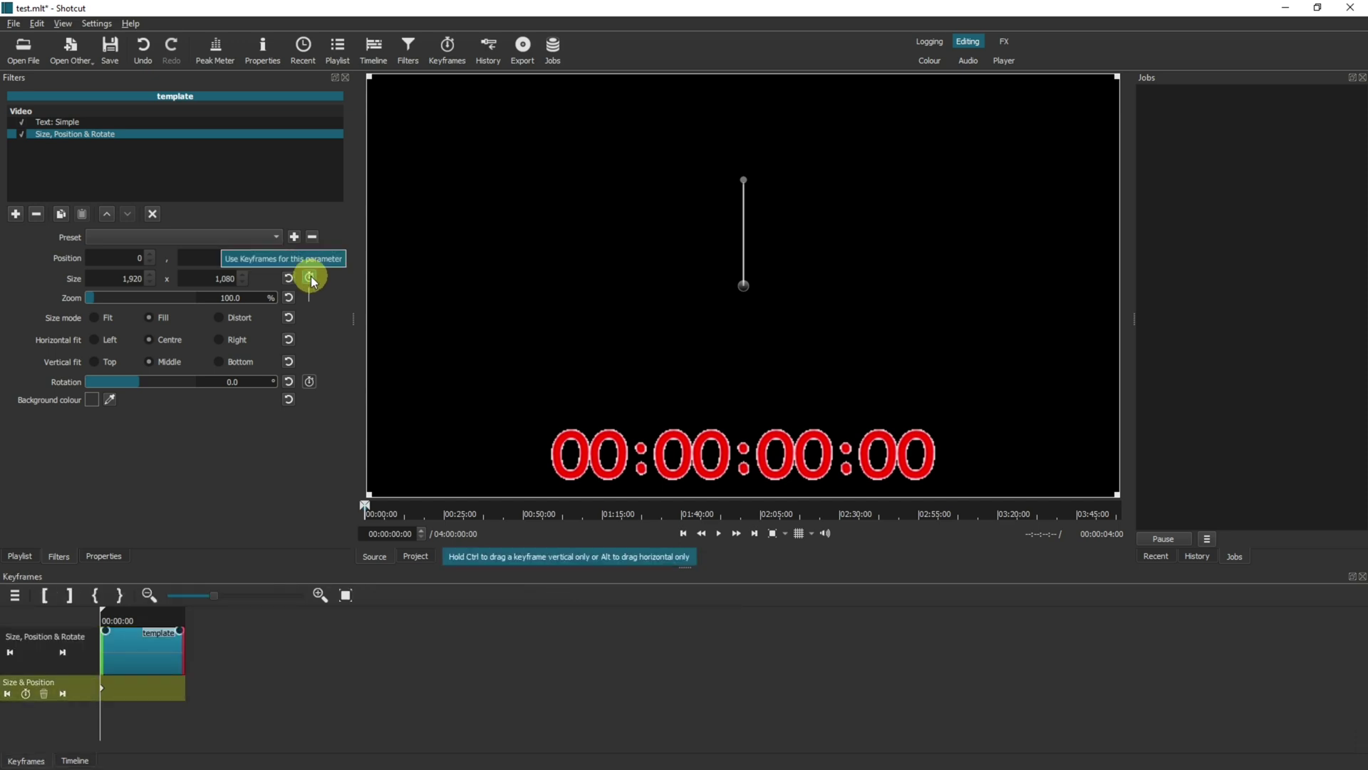
left_click(126, 682)
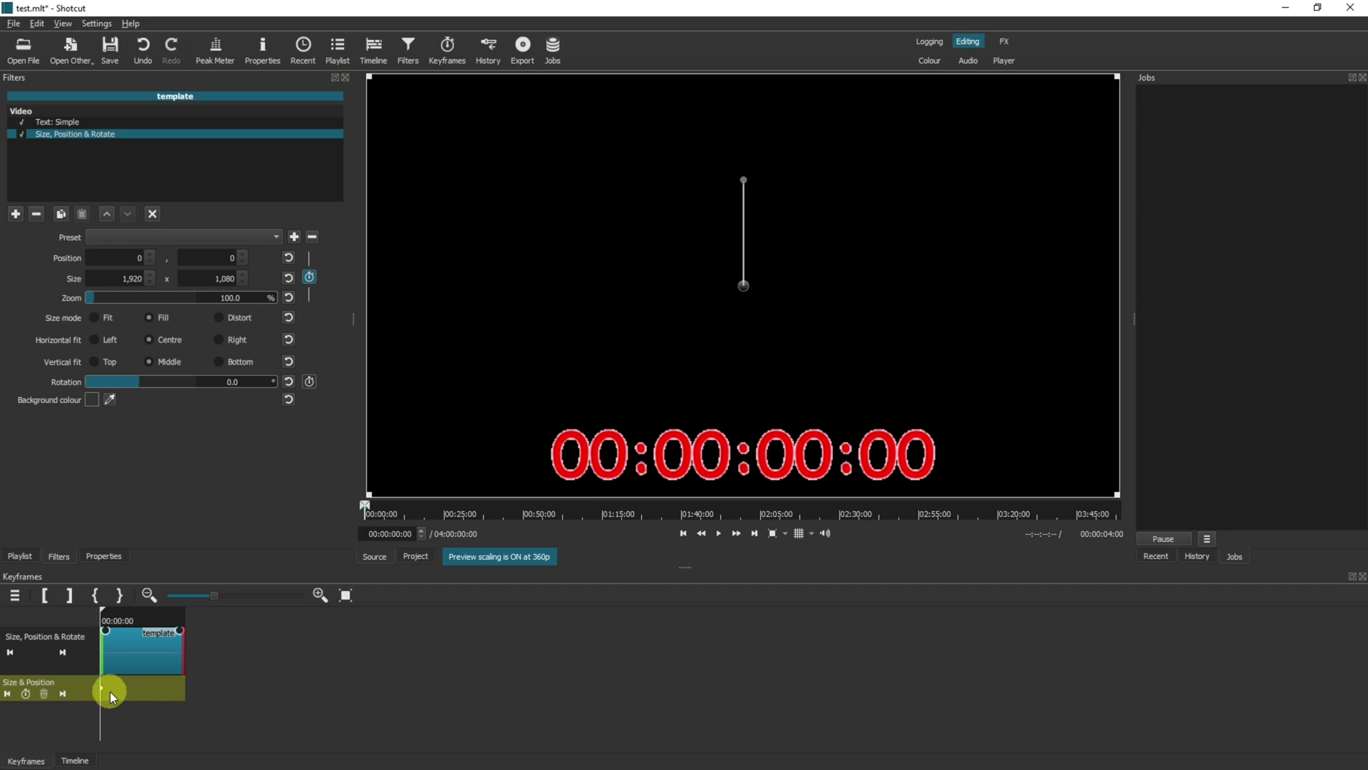
mouse_move(103, 695)
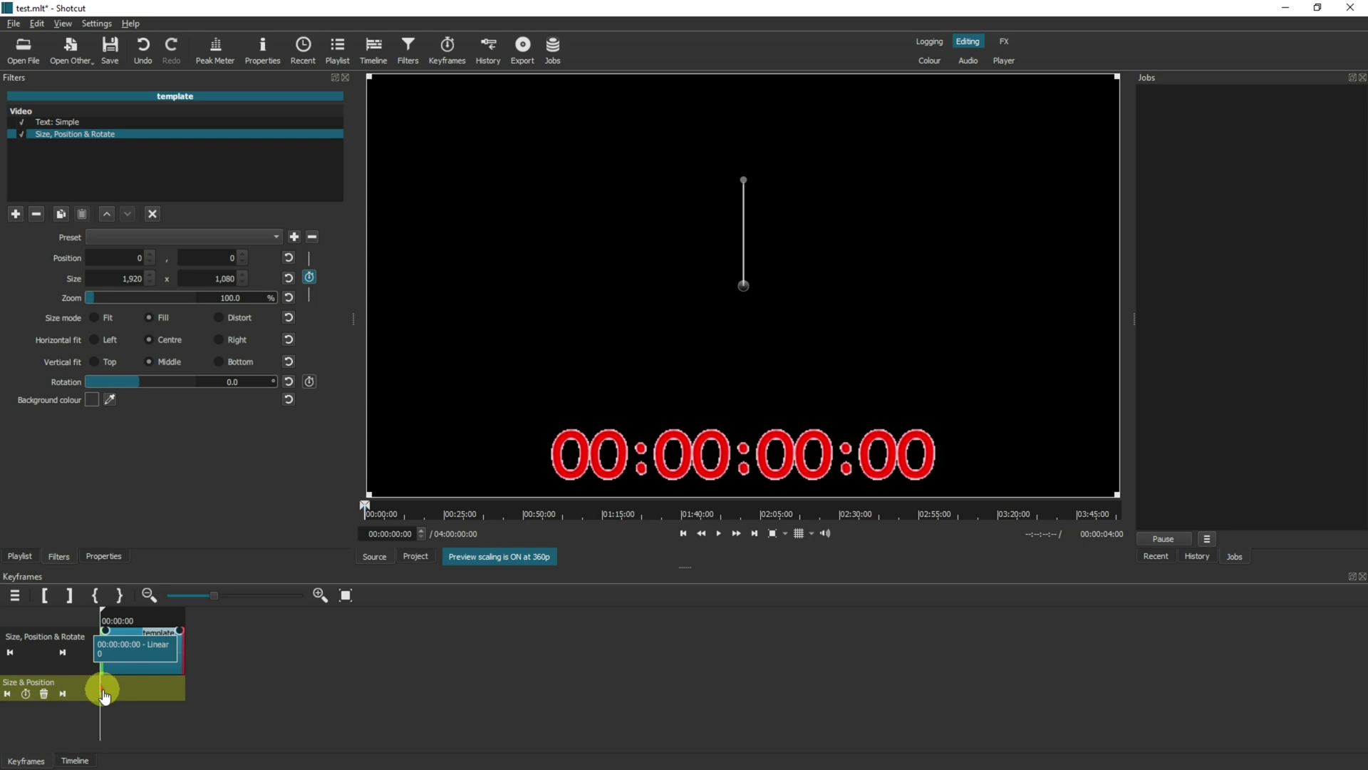
right_click(104, 692)
mouse_move(107, 697)
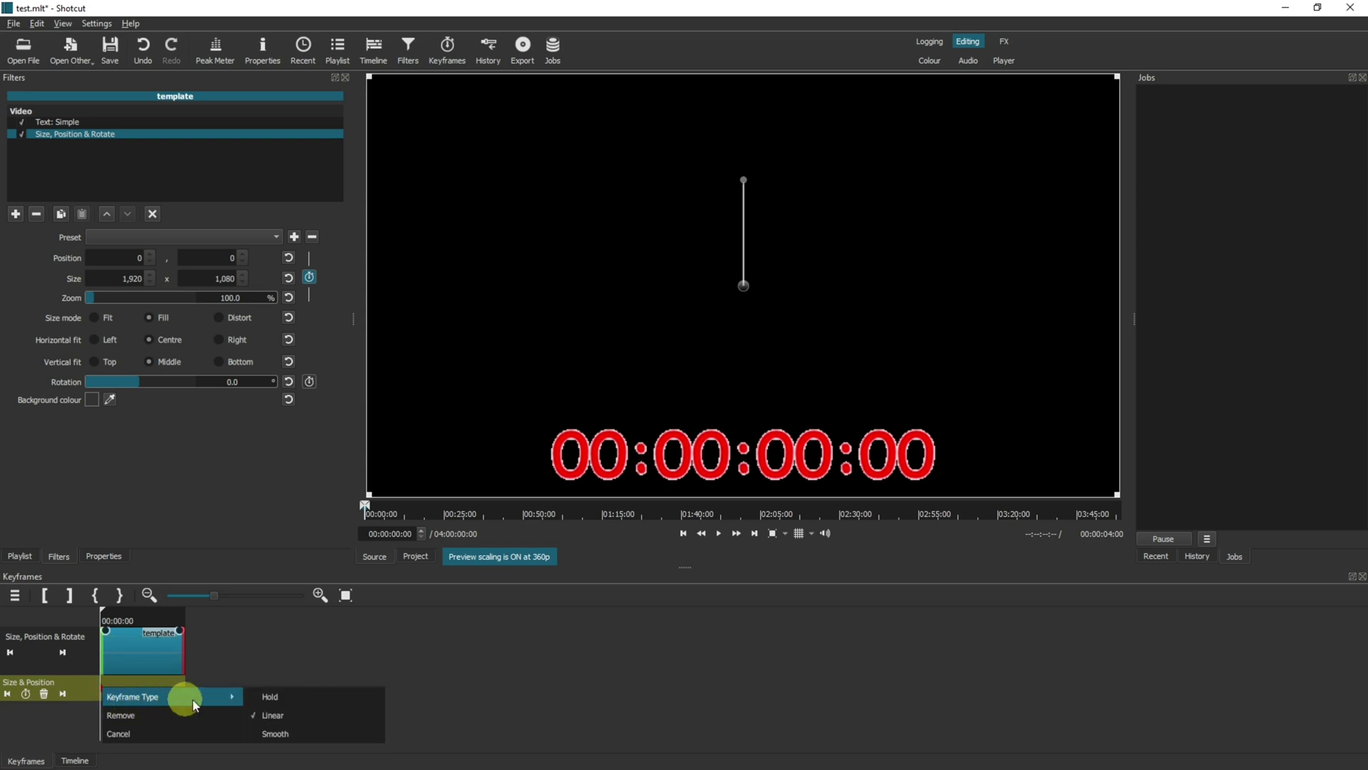
left_click(283, 734)
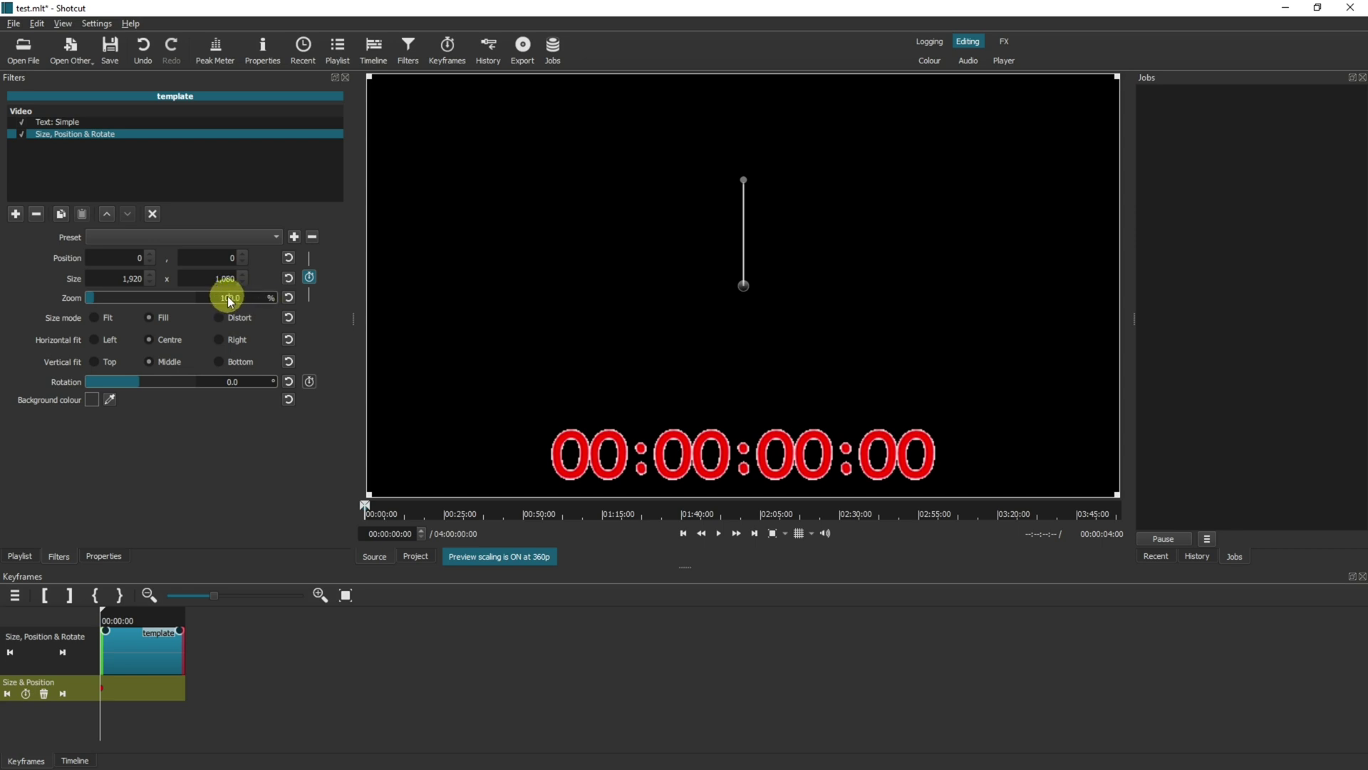
Set the starting zoom to 80%, giving 1536×864 at position 192,108
key("BackSpace")
type("9")
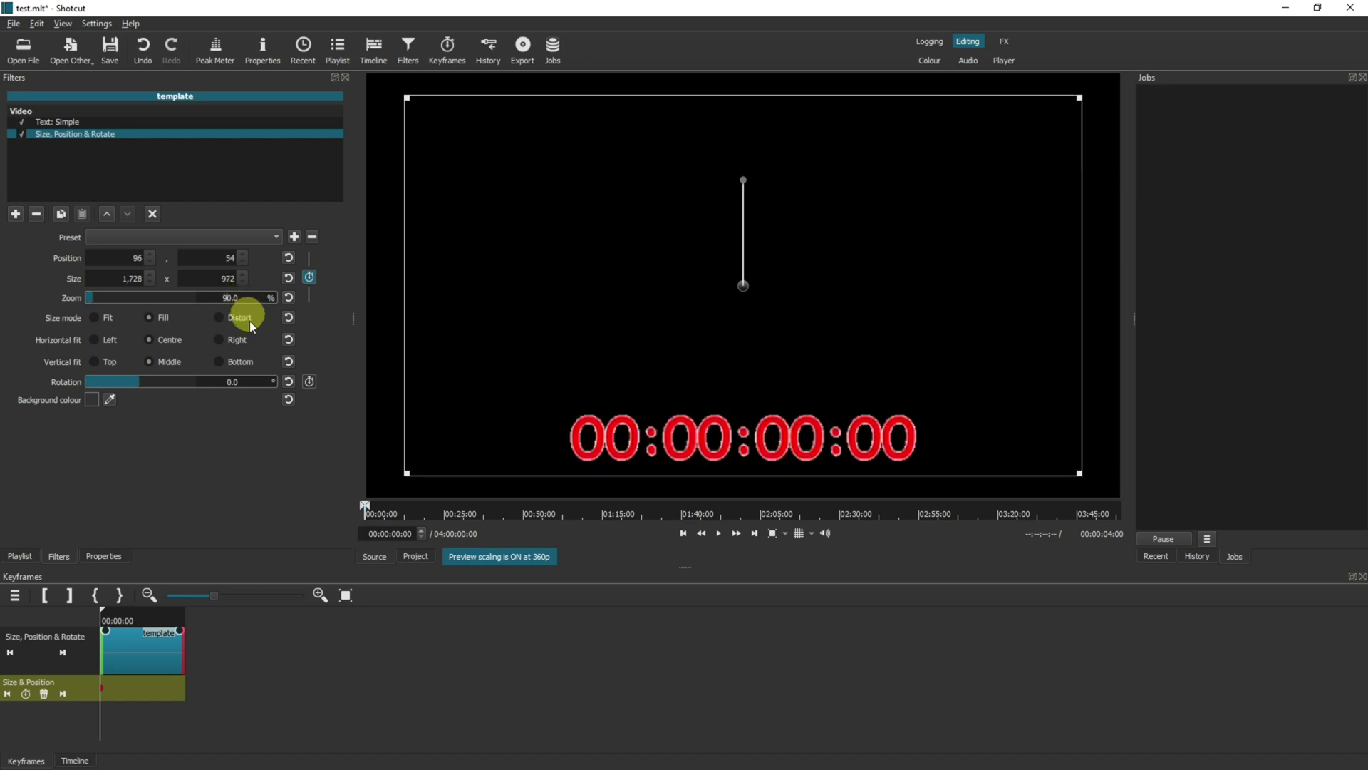
key("BackSpace")
type("8")
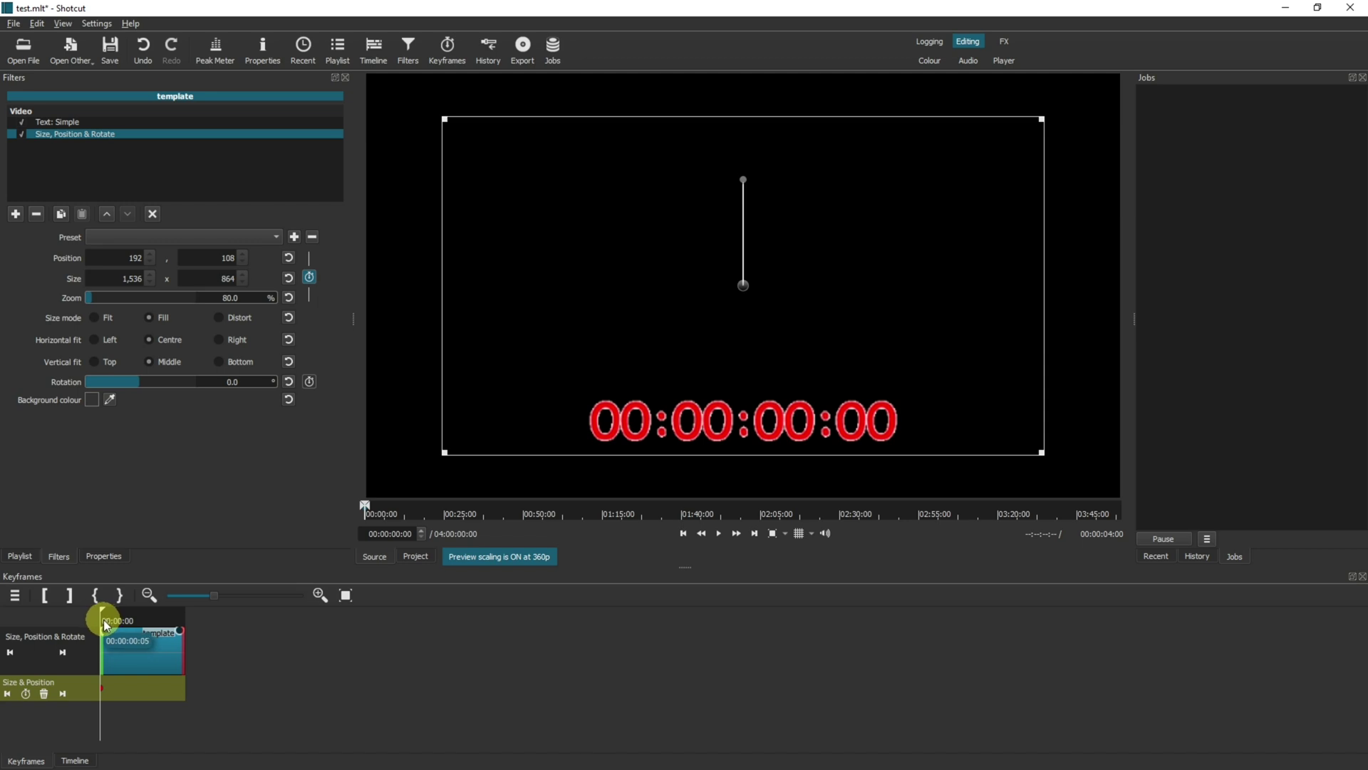
At frame 5, set the timecode's zoom to 110% and nudge it slightly upward
left_click(105, 623)
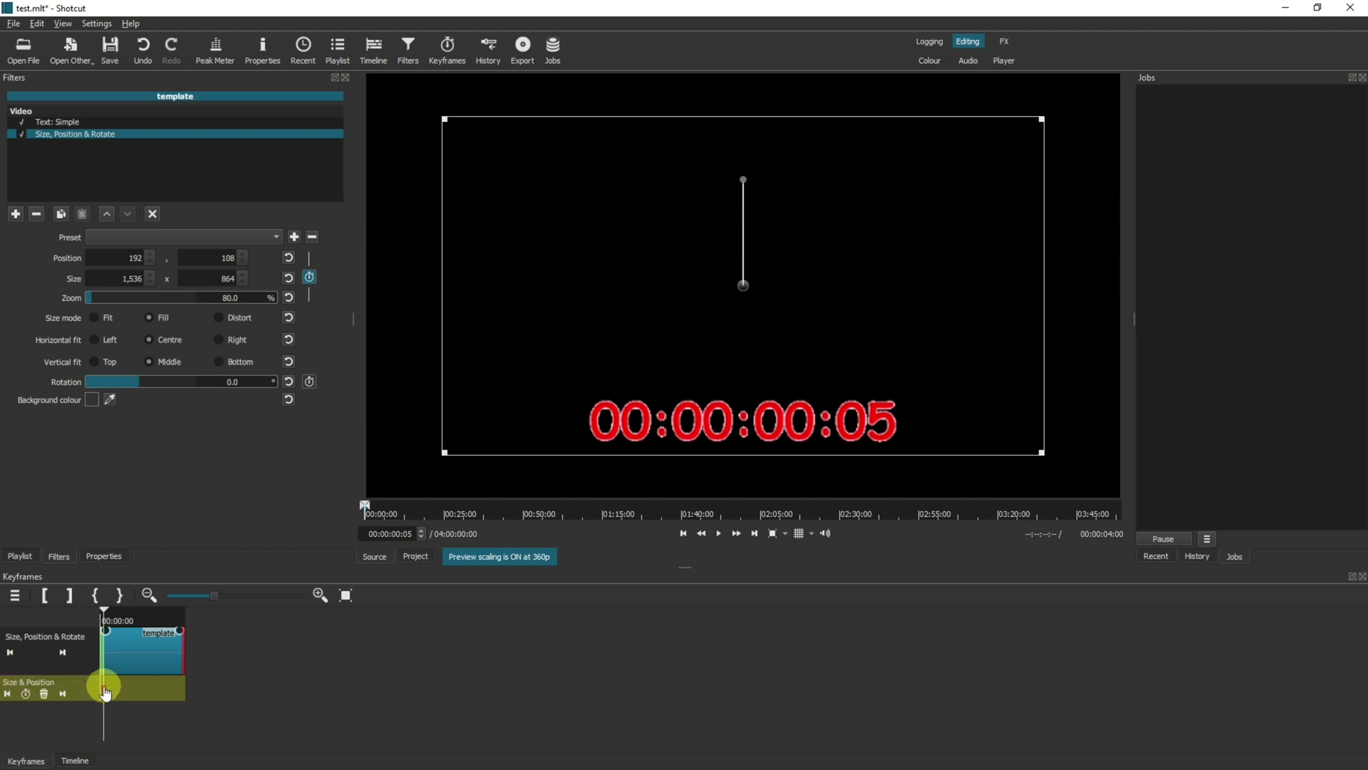
mouse_move(100, 688)
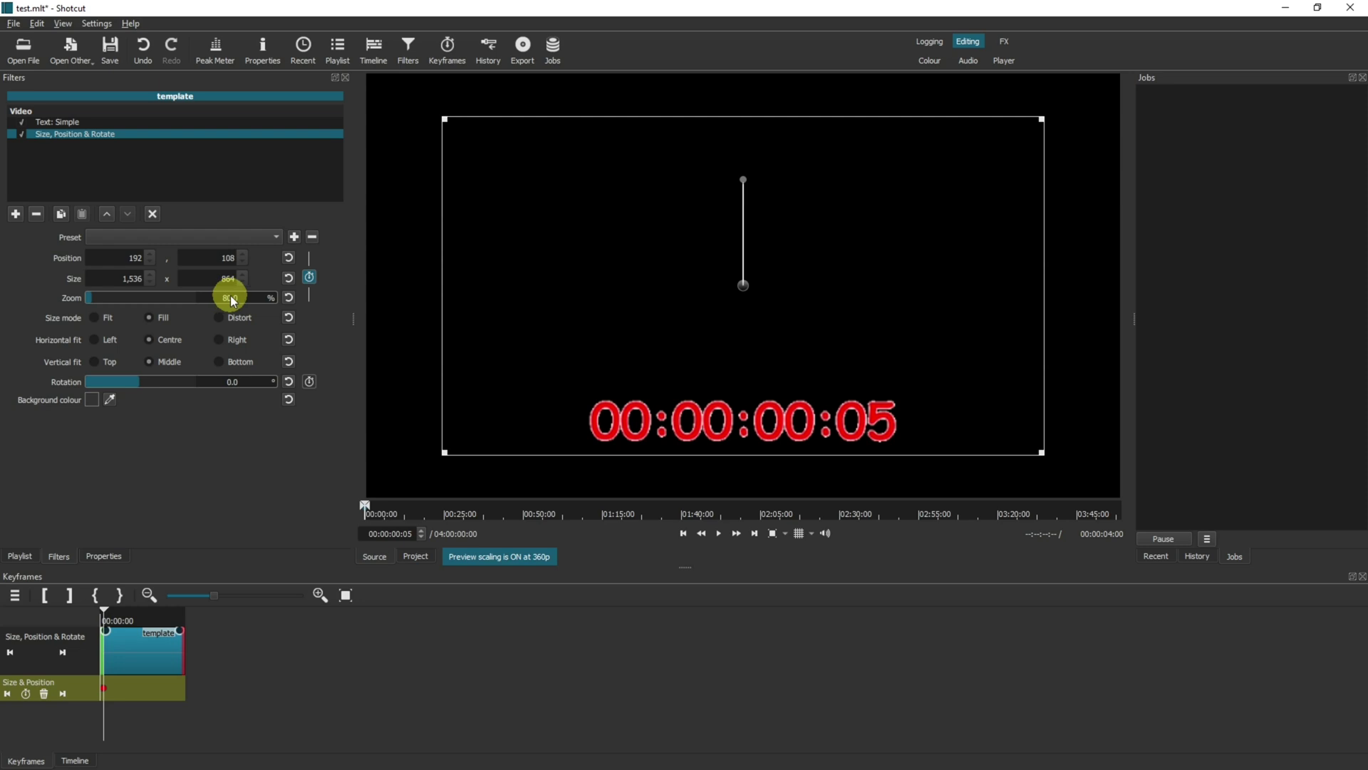
type("10")
key("Return")
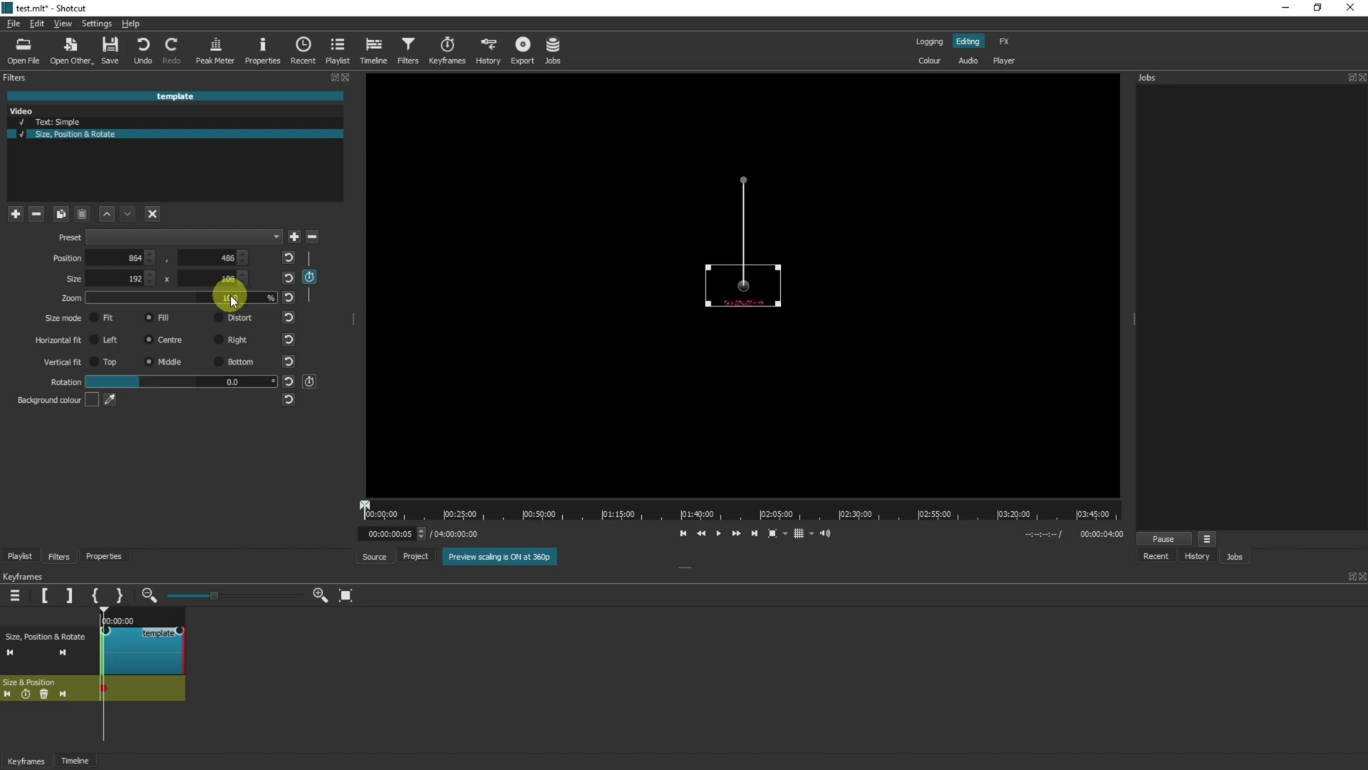
type("120")
key("Return")
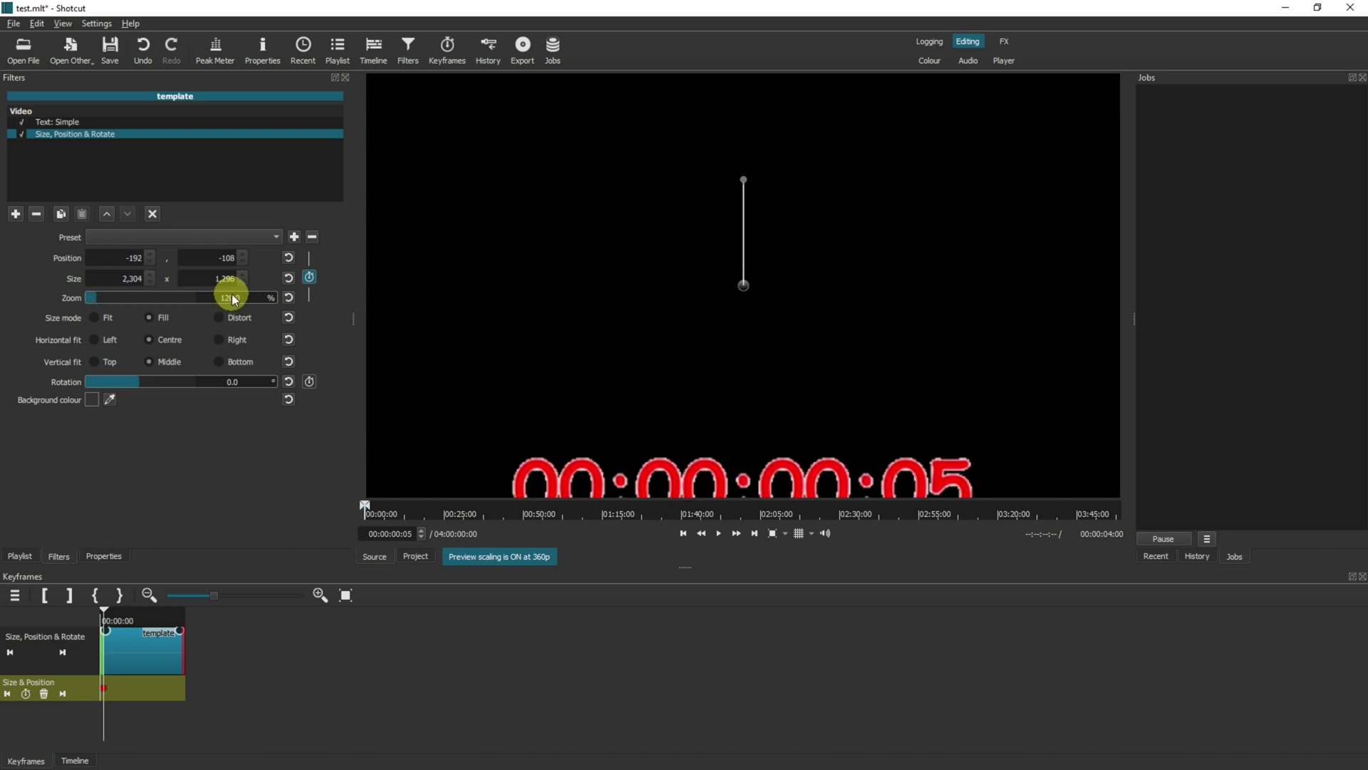
type("10")
key("Return")
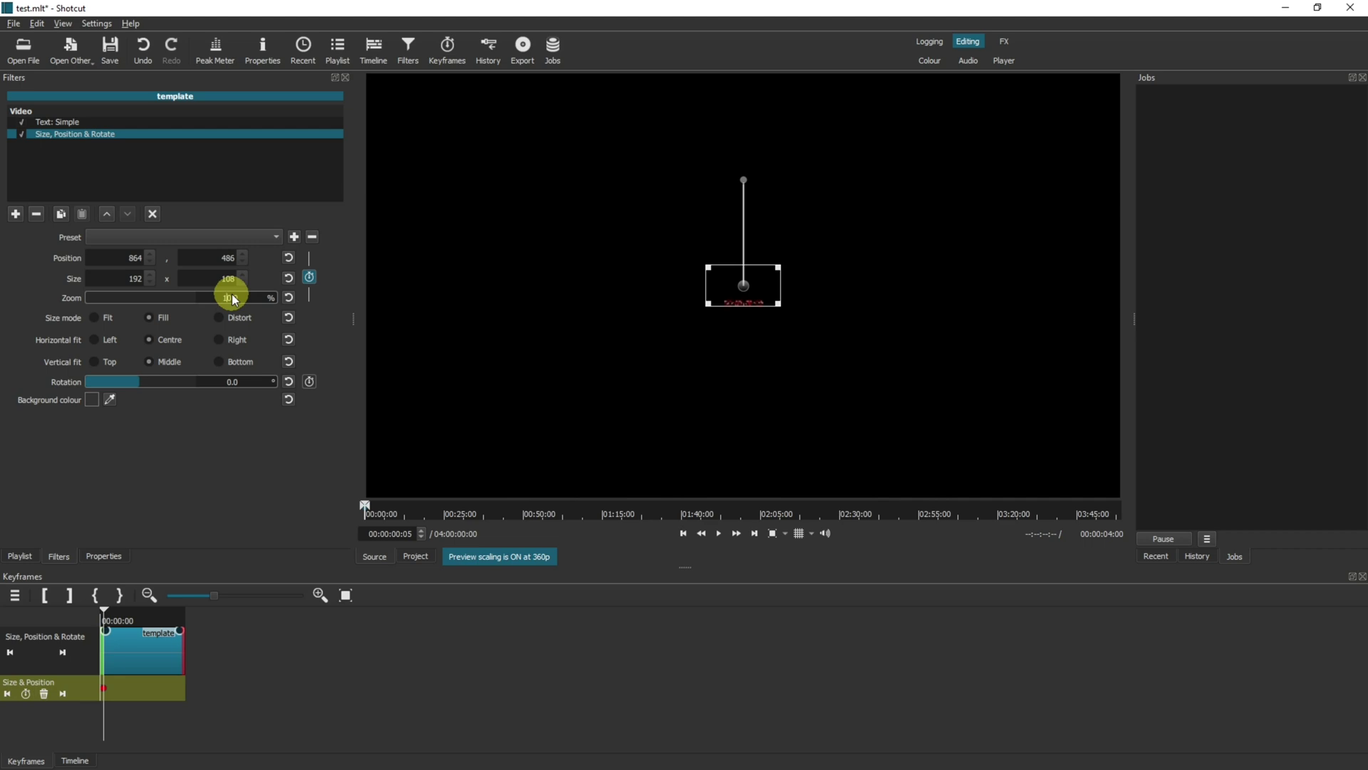
type("1")
key("Return")
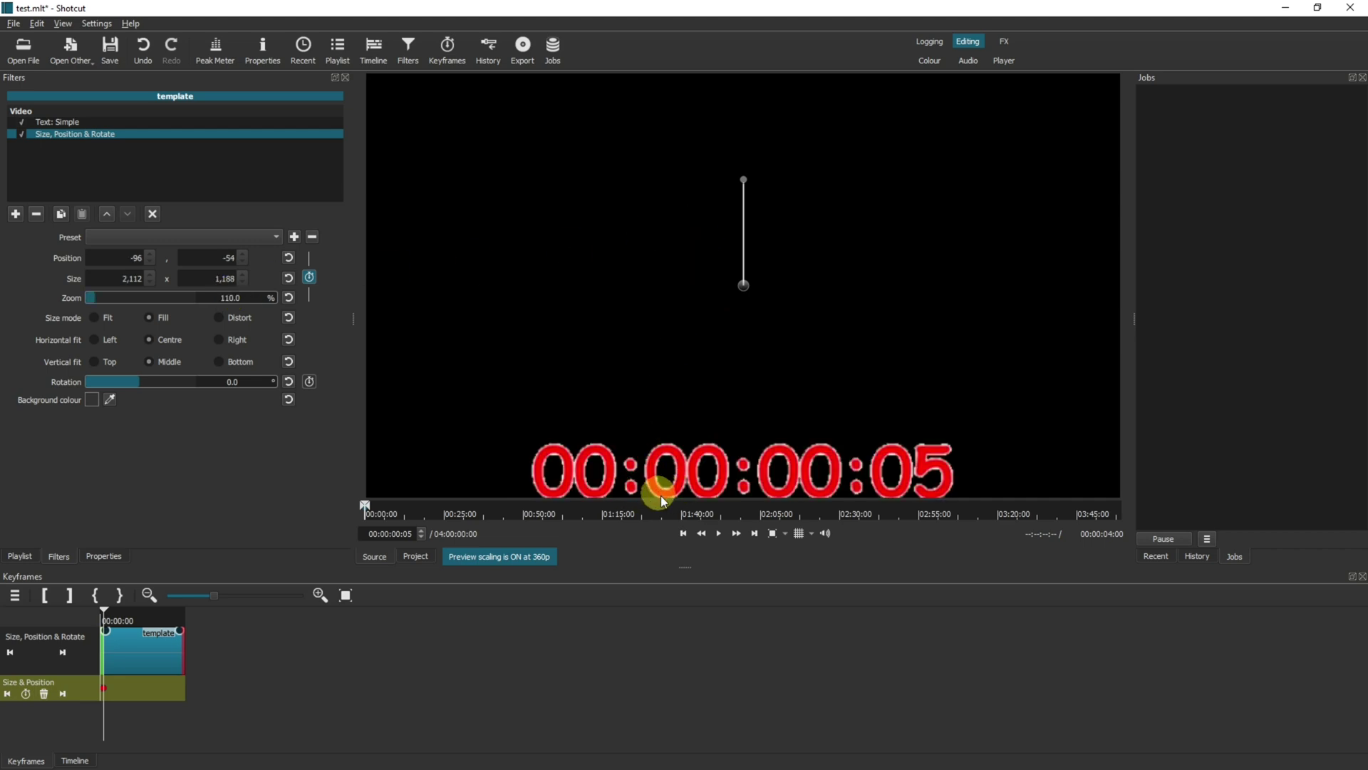
left_click_drag(742, 280, 747, 265)
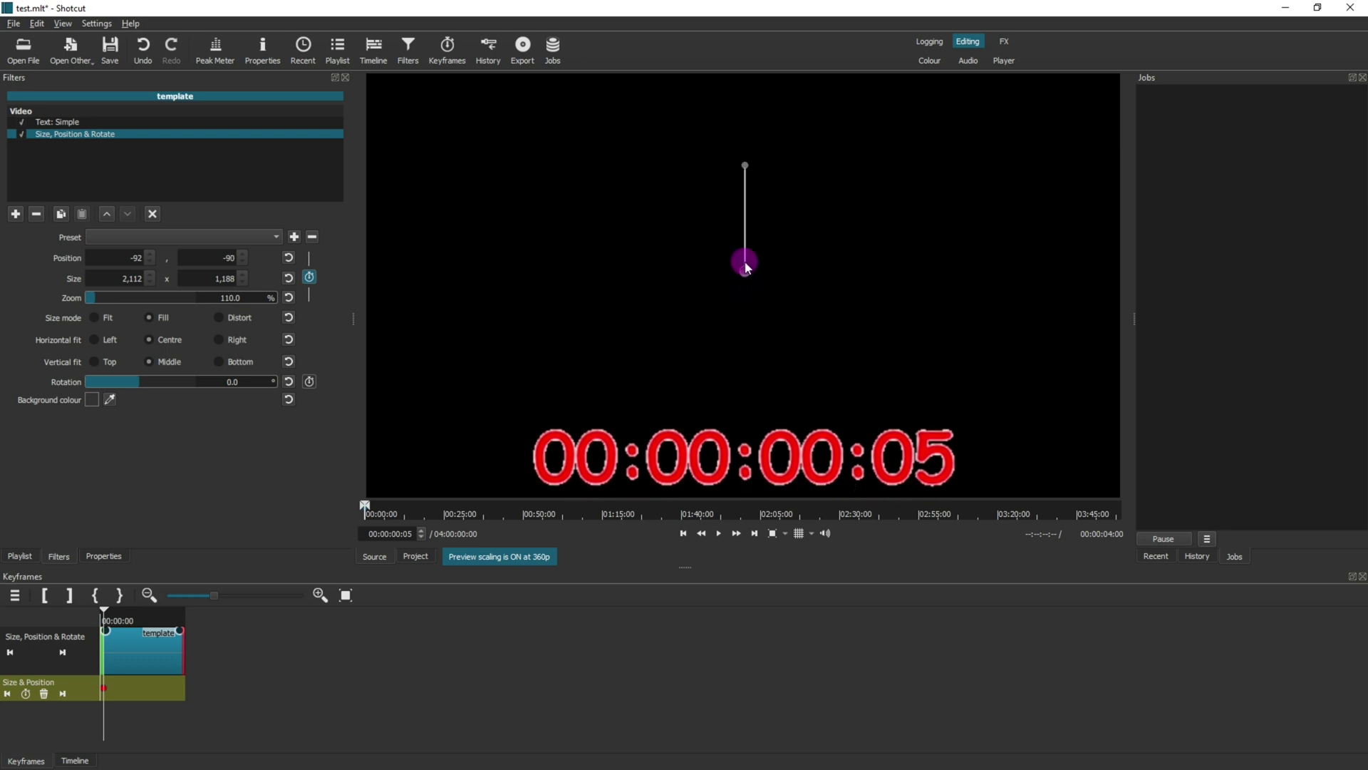
Add a size keyframe at frame 8 and set Position X and Y to 0
left_click(108, 624)
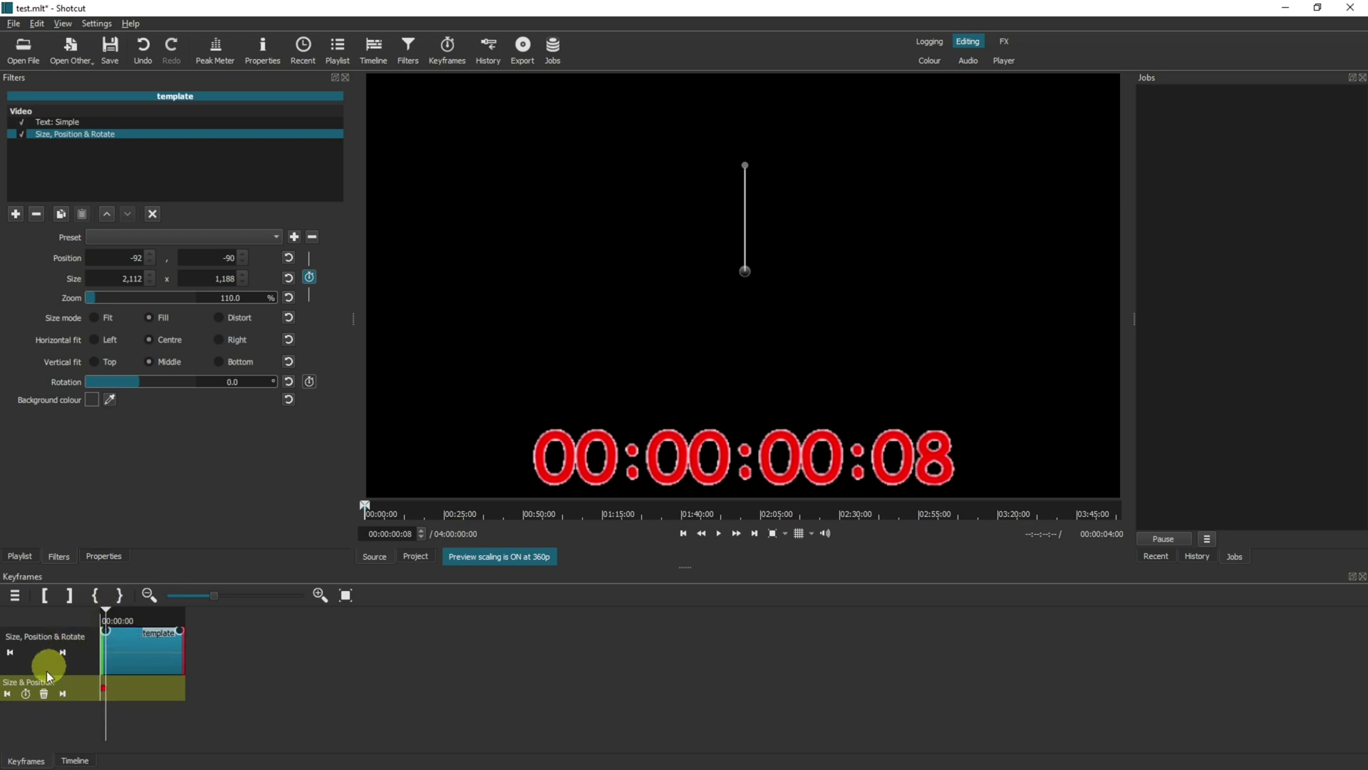
left_click(26, 694)
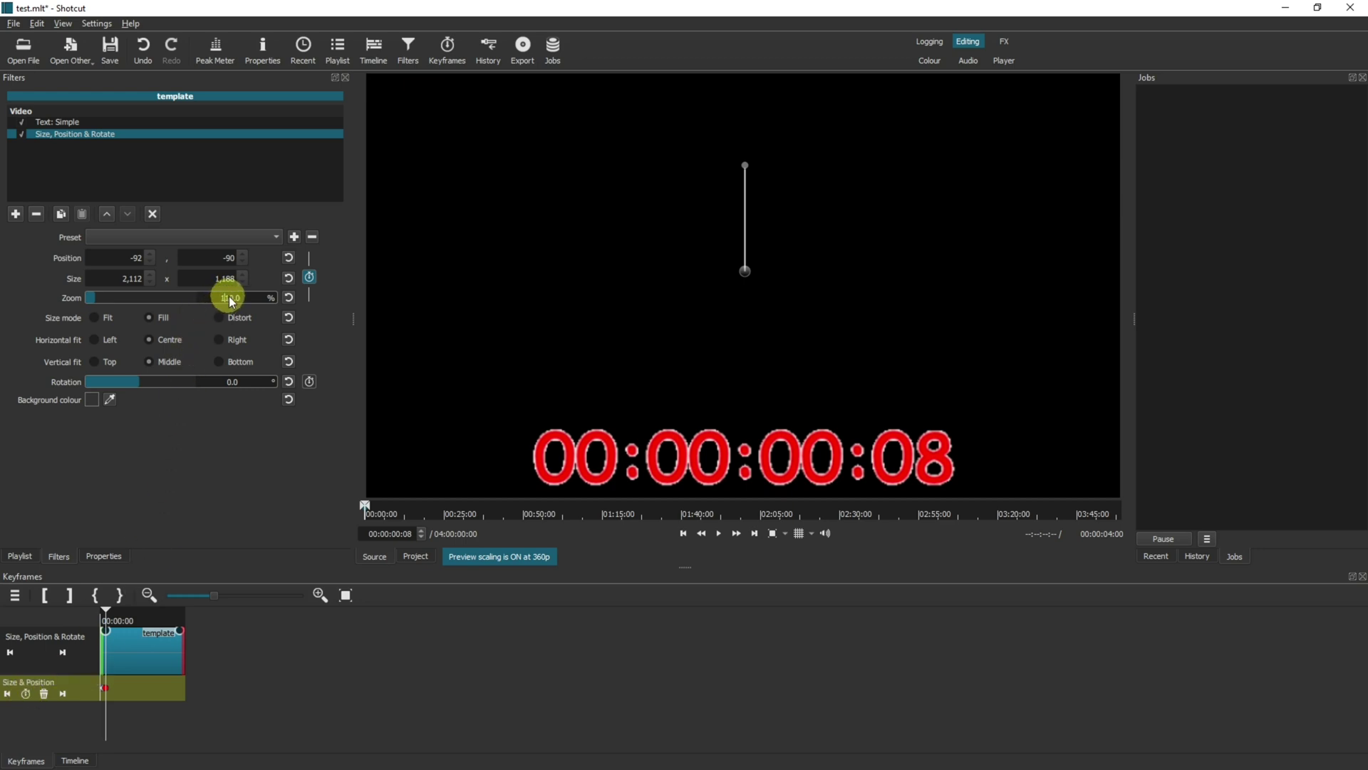
scroll(232, 296, "down", 10)
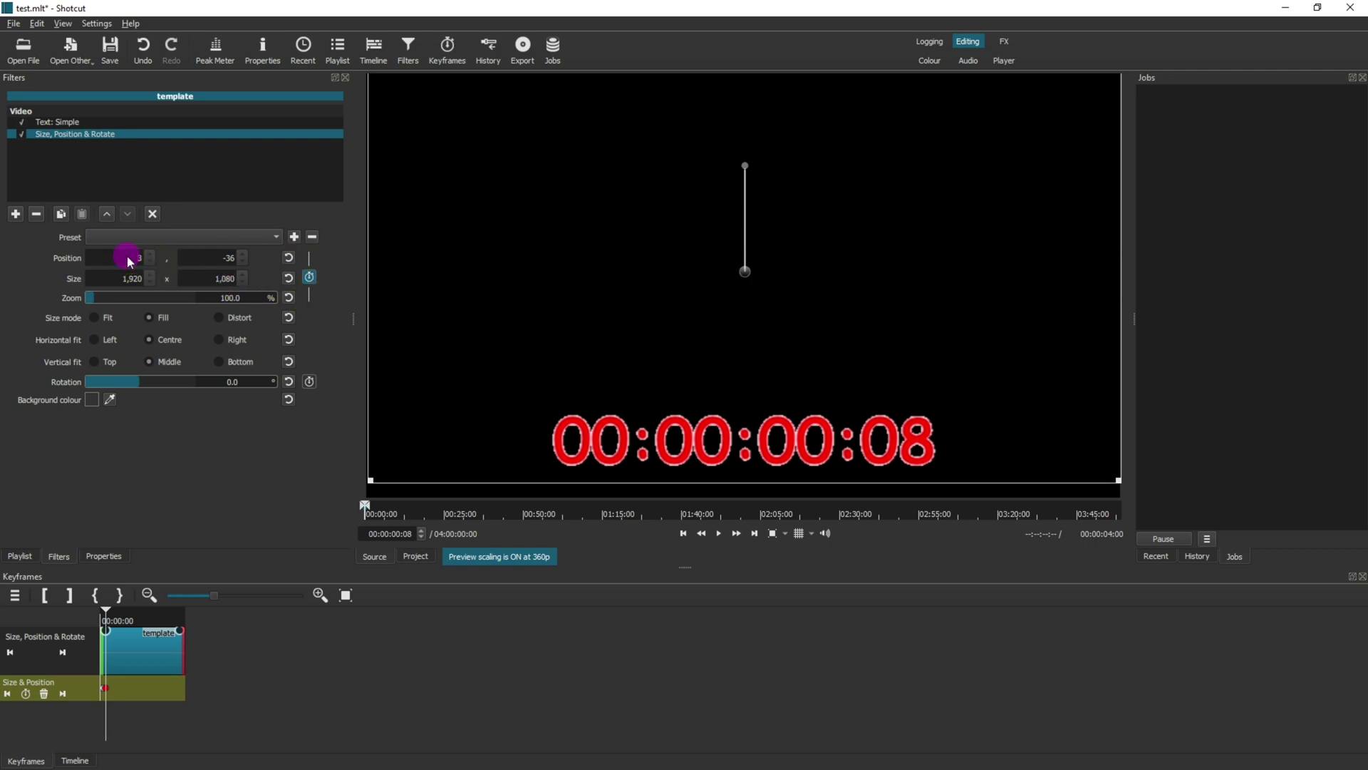
type("0")
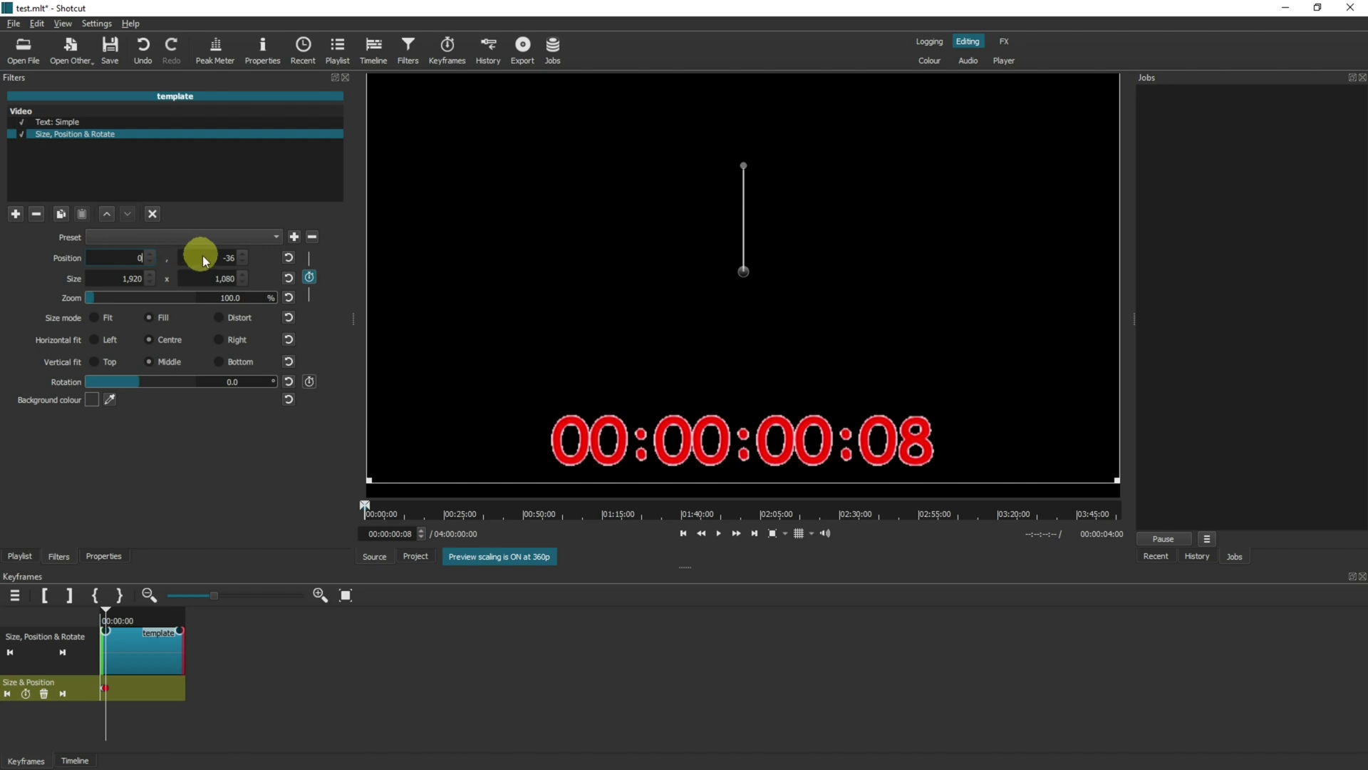
type("0")
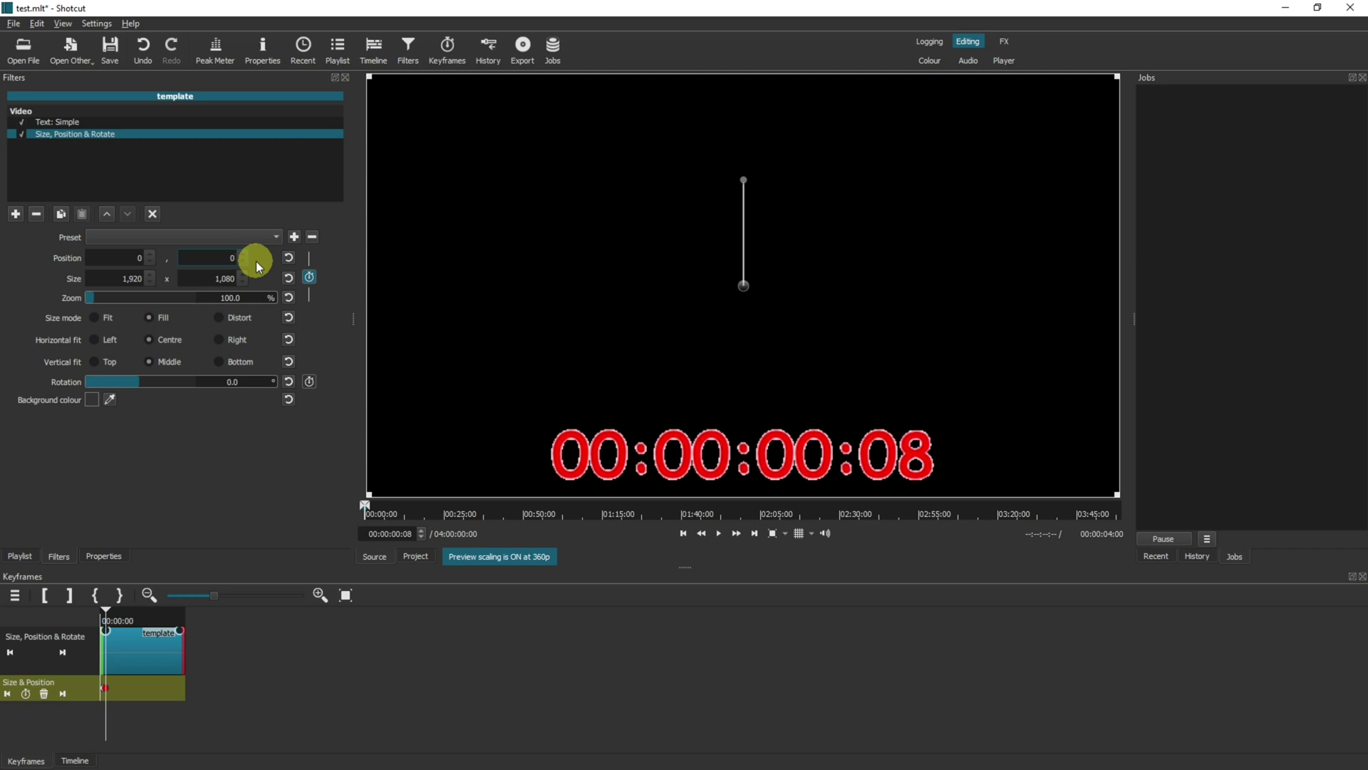
left_click(106, 619)
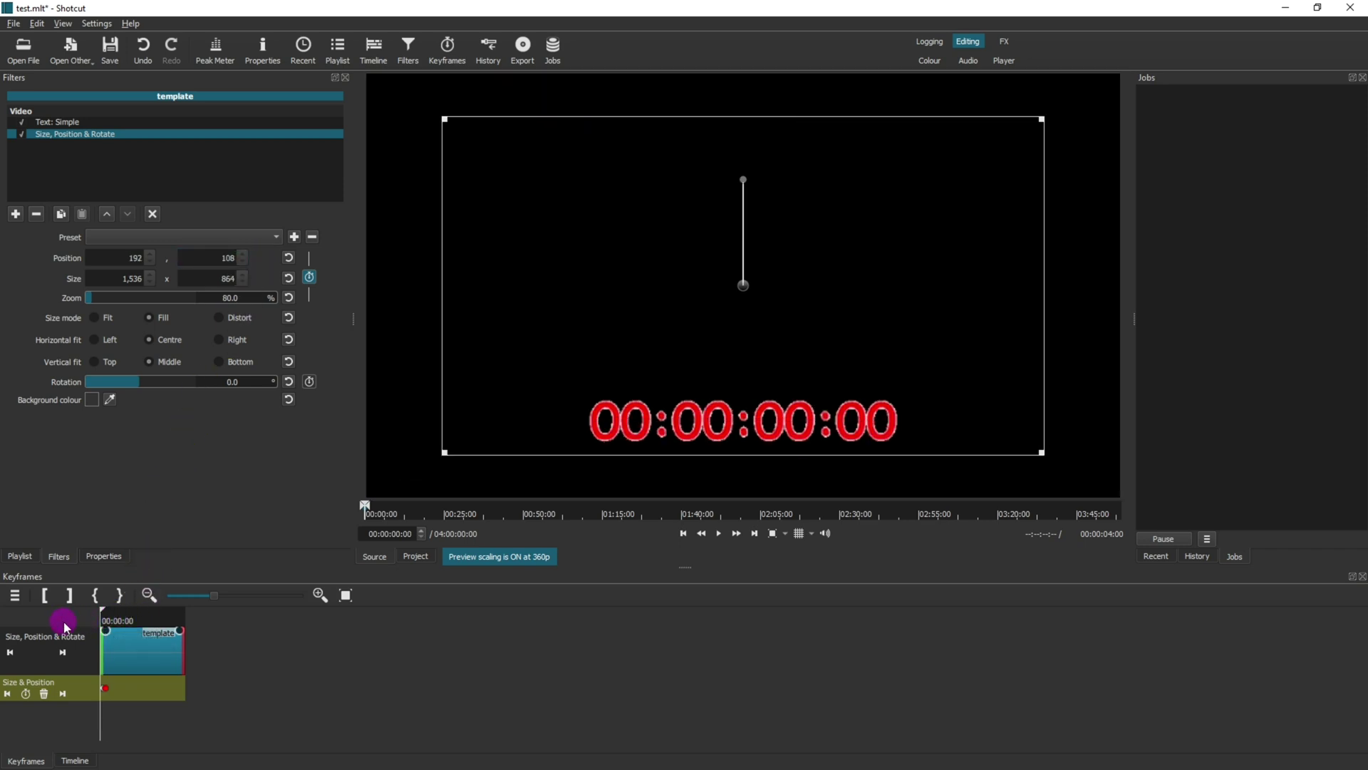
left_click(8, 692)
left_click(719, 533)
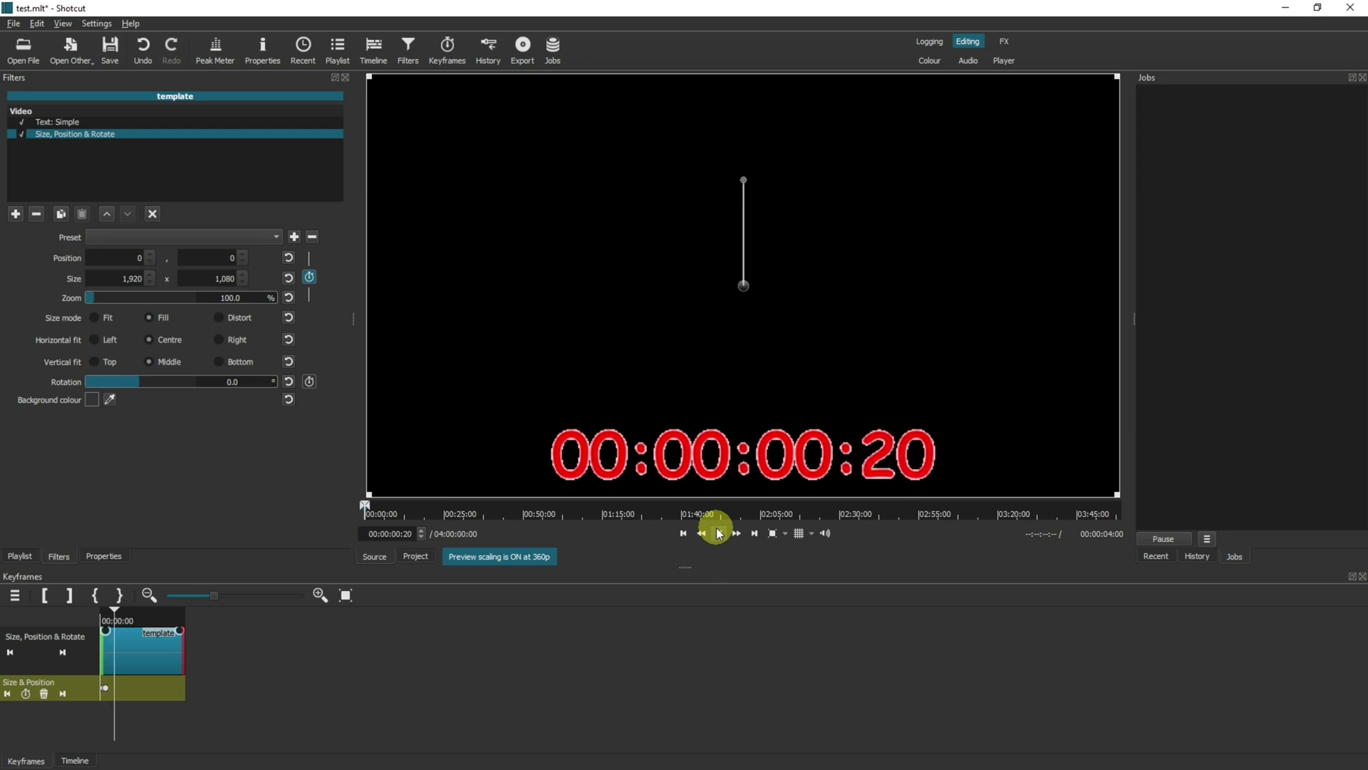
left_click(719, 533)
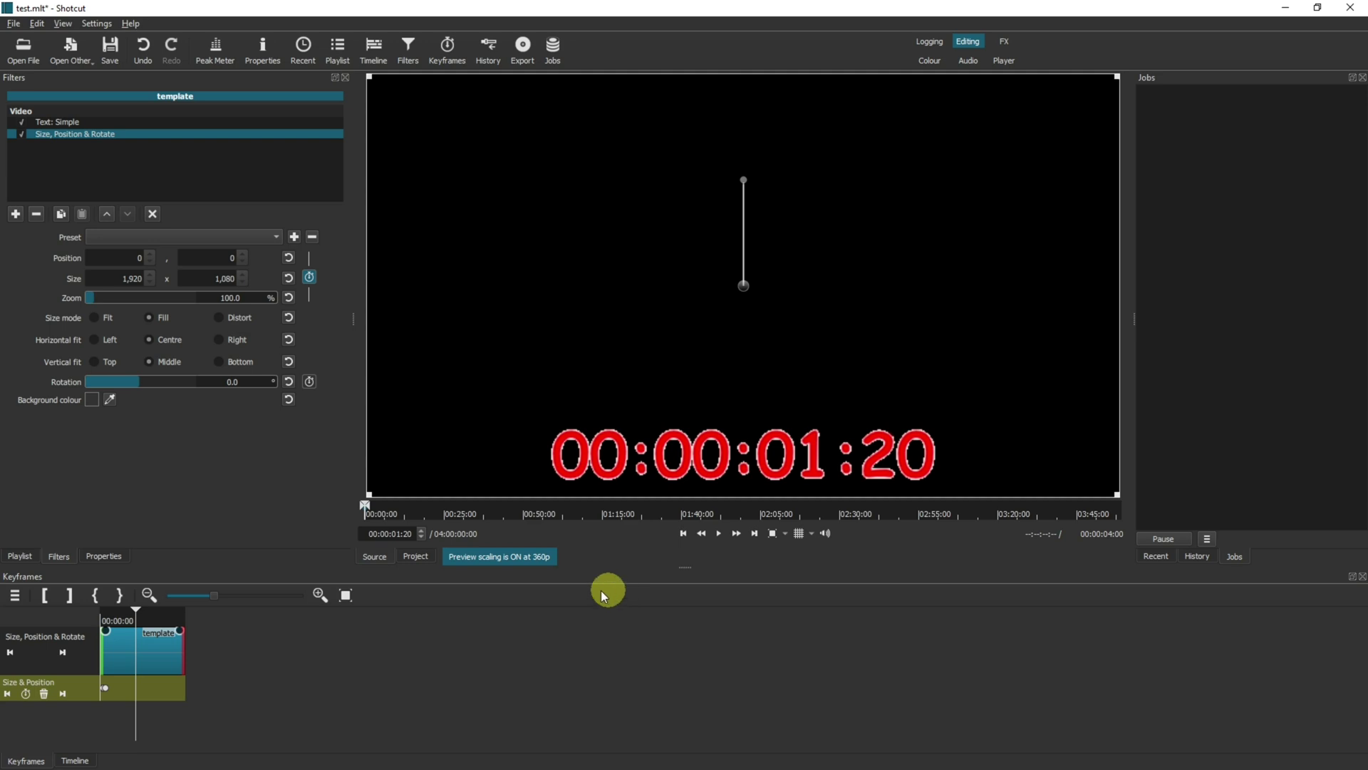
left_click_drag(135, 611, 41, 616)
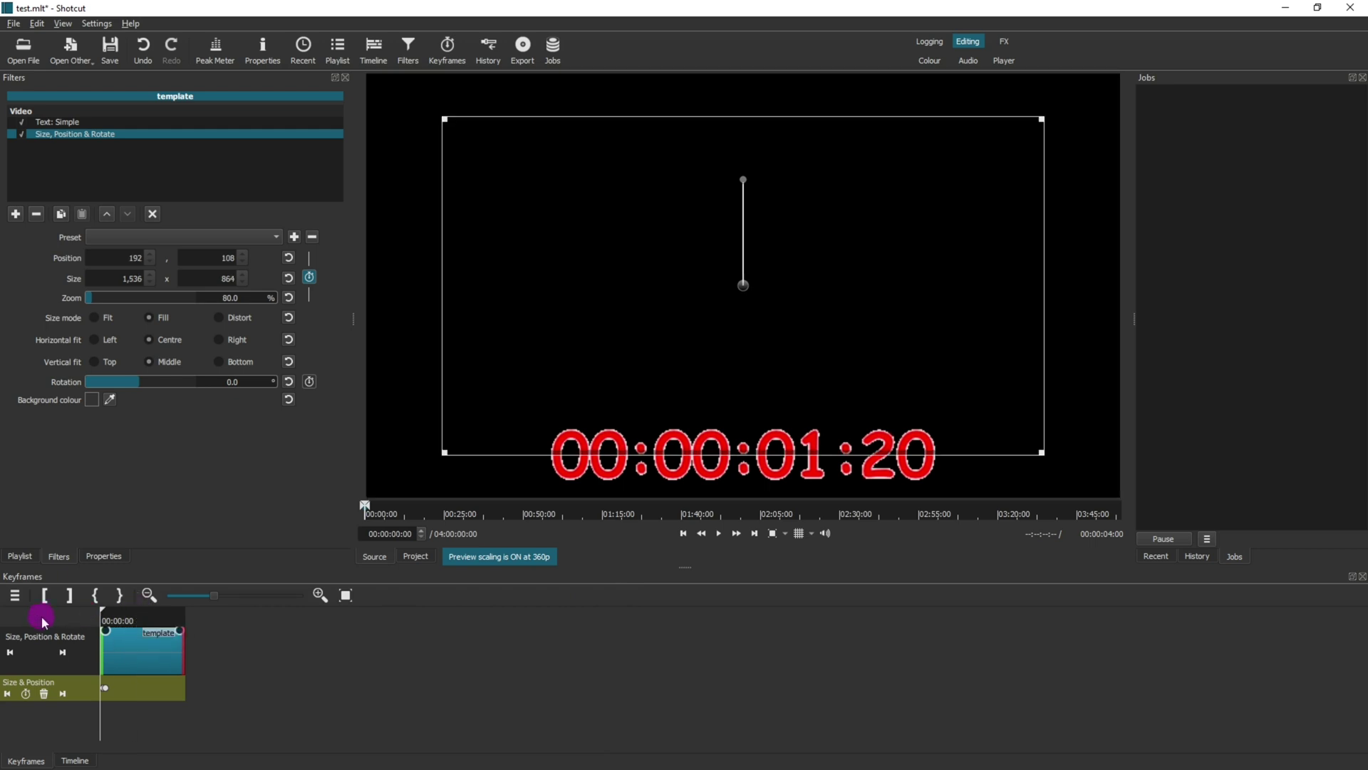
left_click(719, 533)
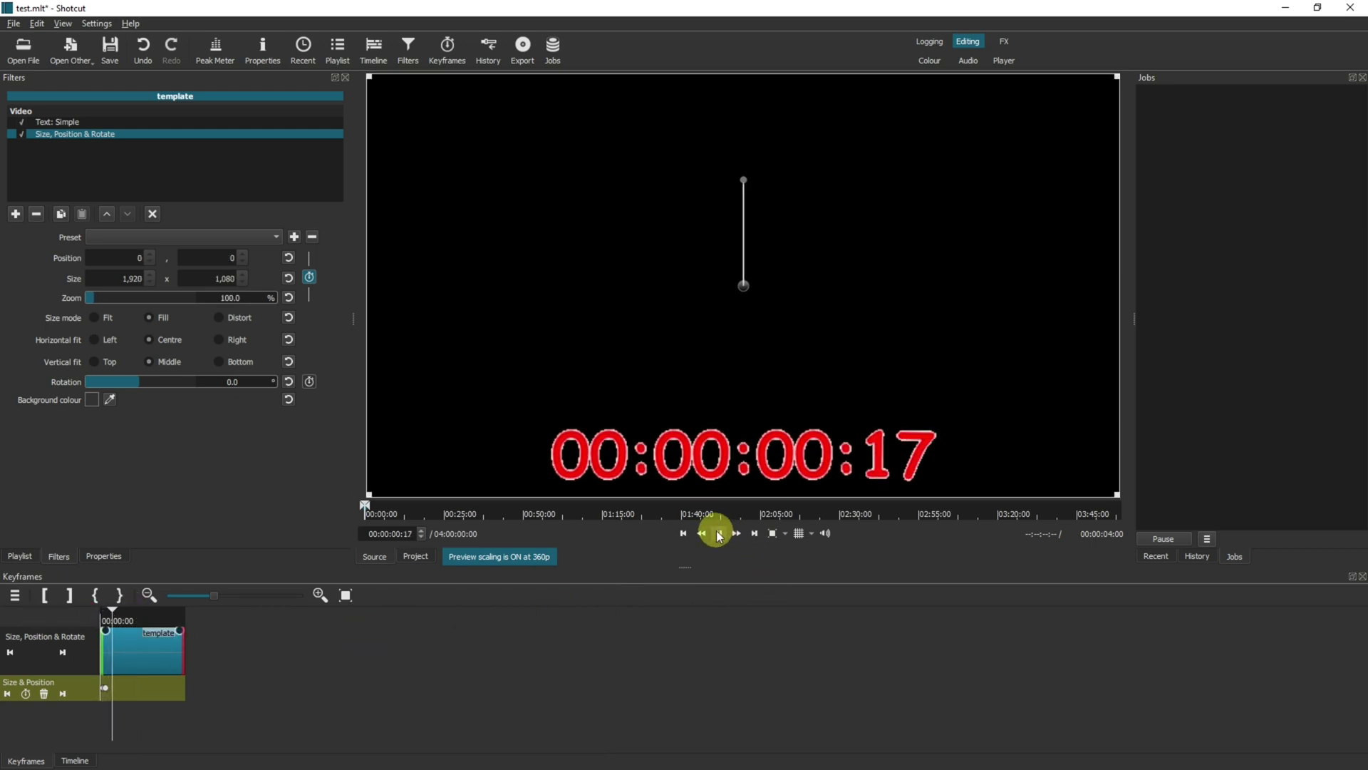
left_click(718, 533)
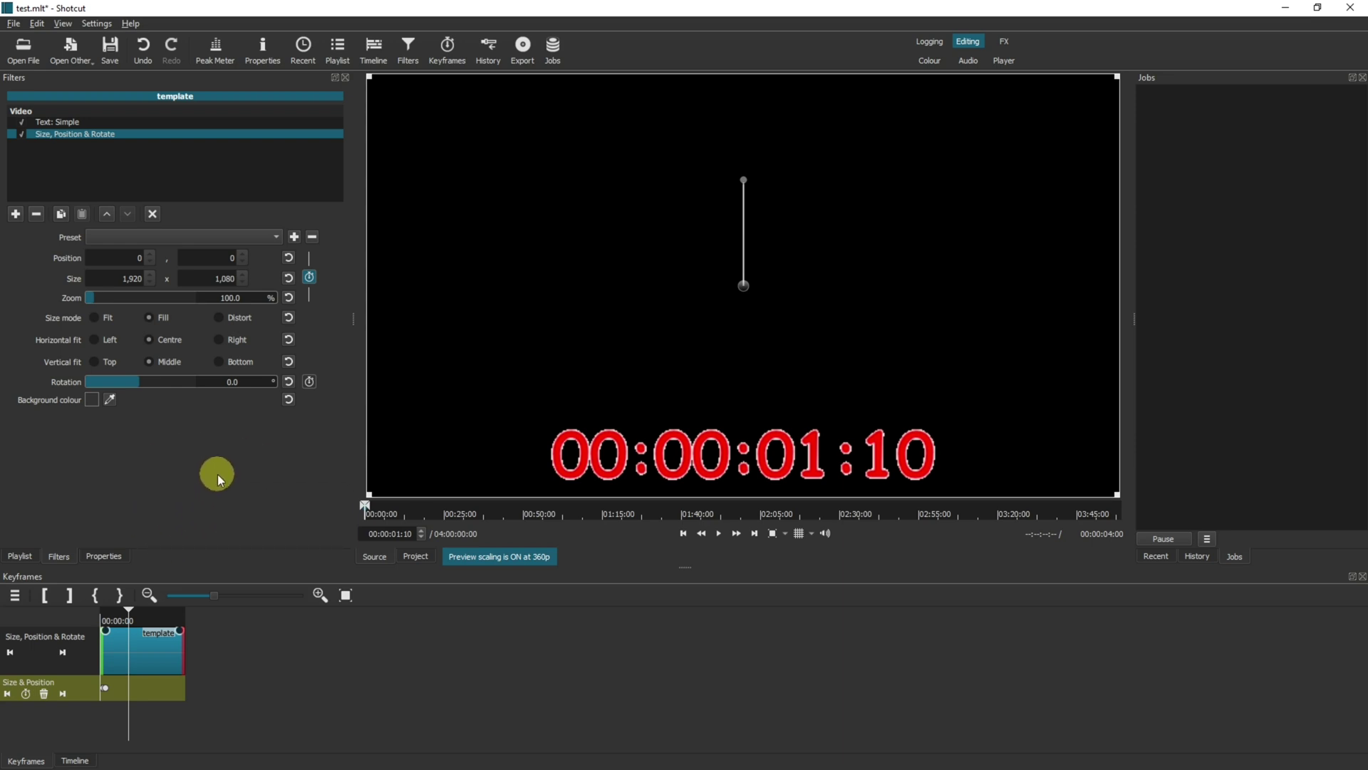
Place the template clip on track V2 over the end of Bicycle.mp4
left_click(346, 77)
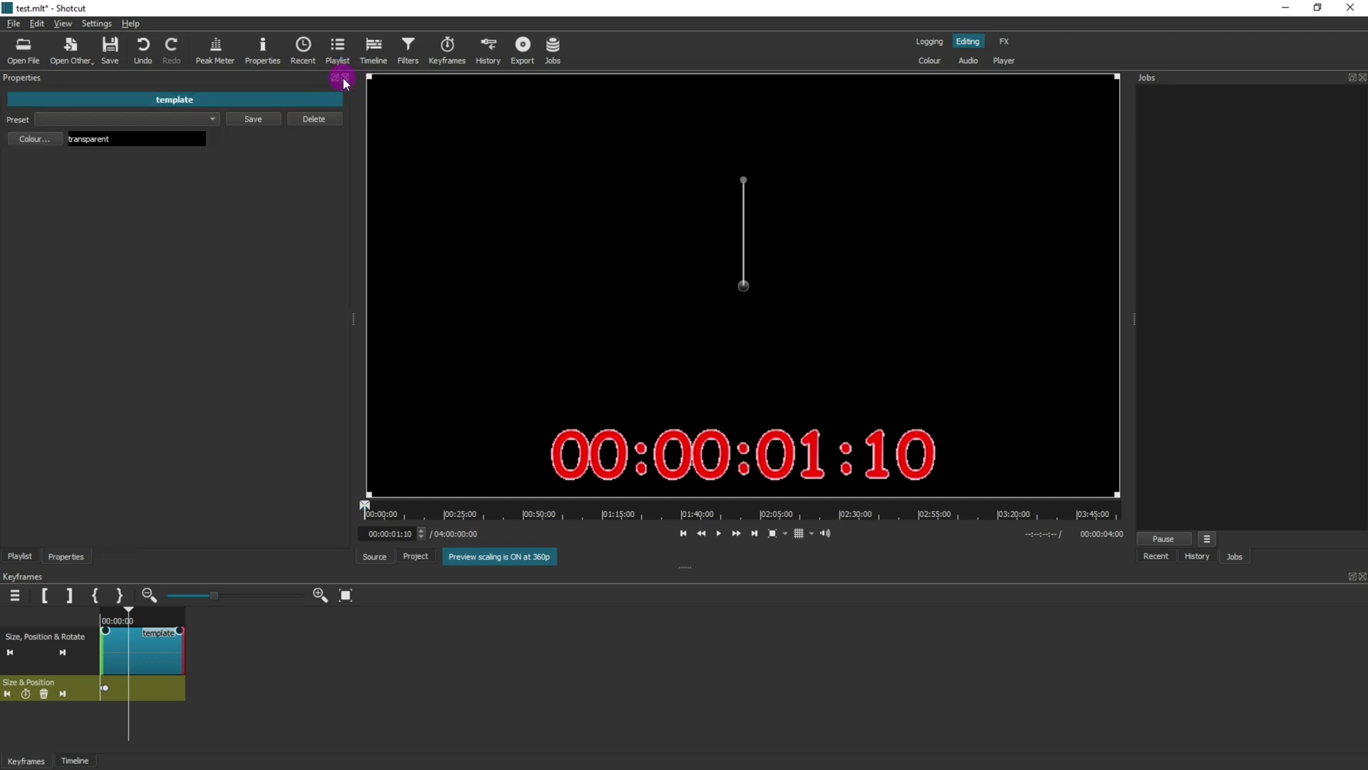
left_click(345, 78)
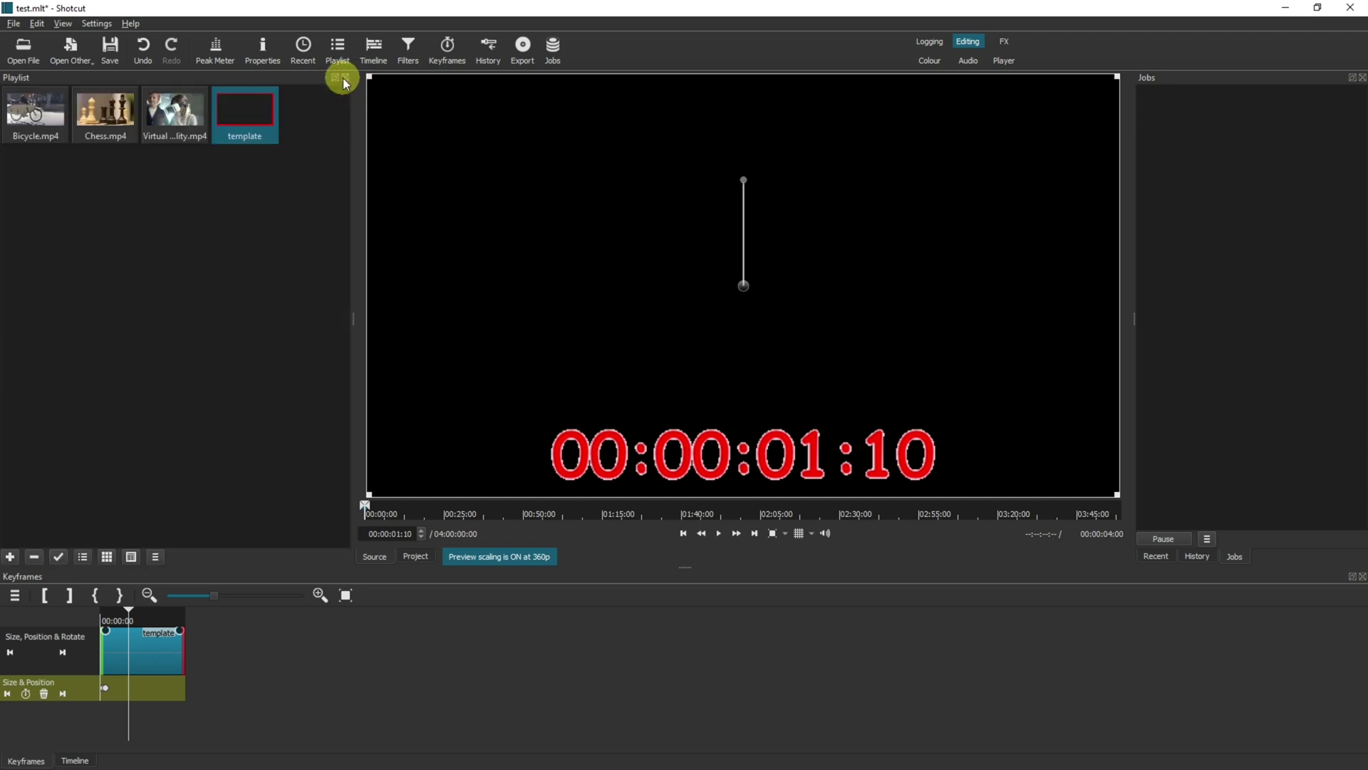
left_click(78, 757)
left_click_drag(242, 127, 193, 640)
left_click(228, 625)
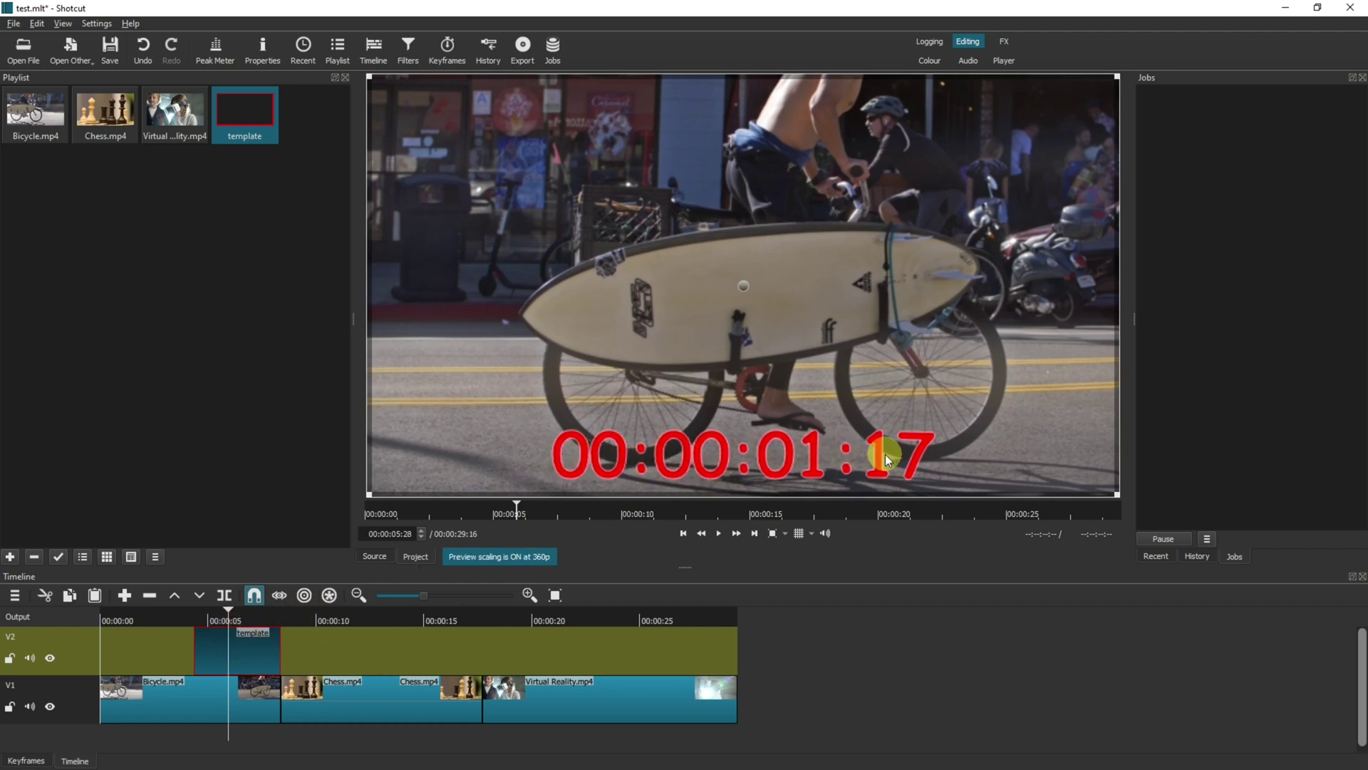
Replace the clip's #timecode# text with 'bike' and play it back to check
left_click(239, 642)
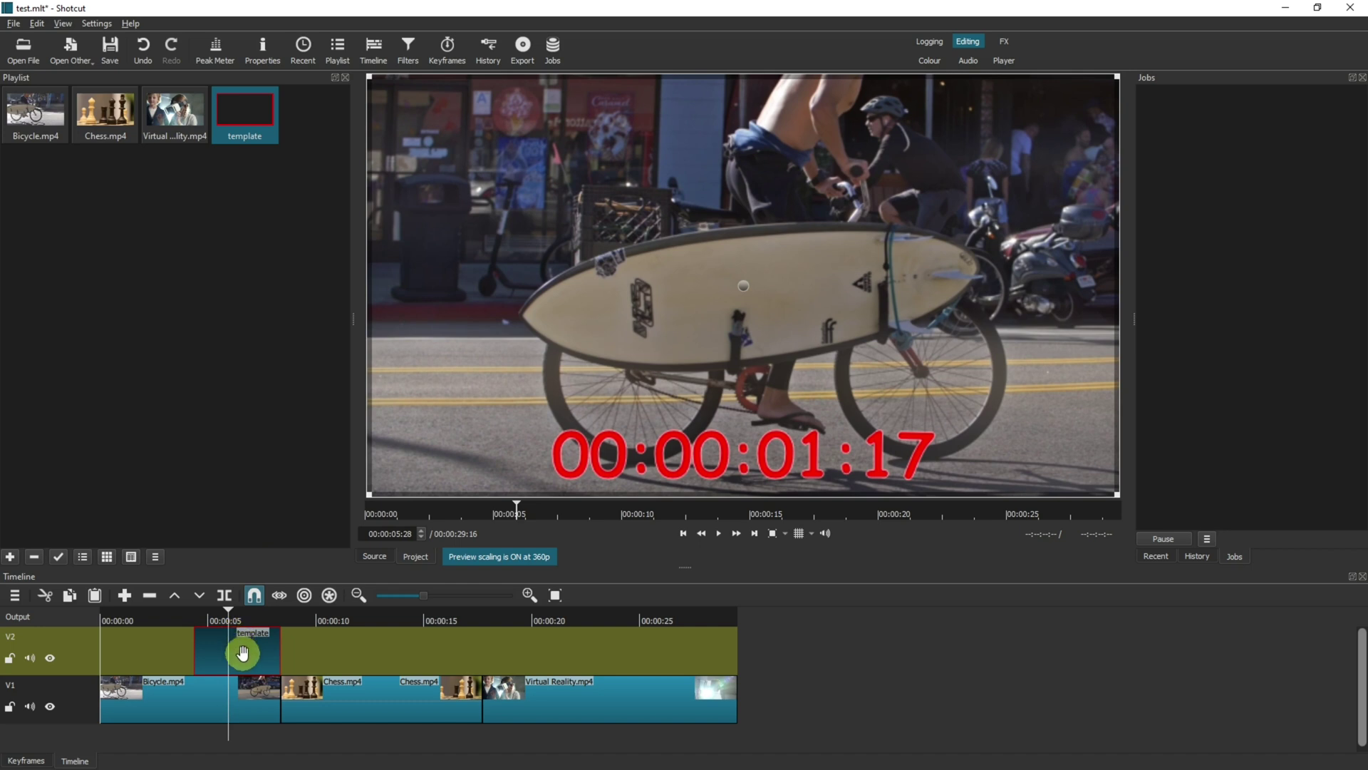
left_click(408, 55)
left_click(134, 135)
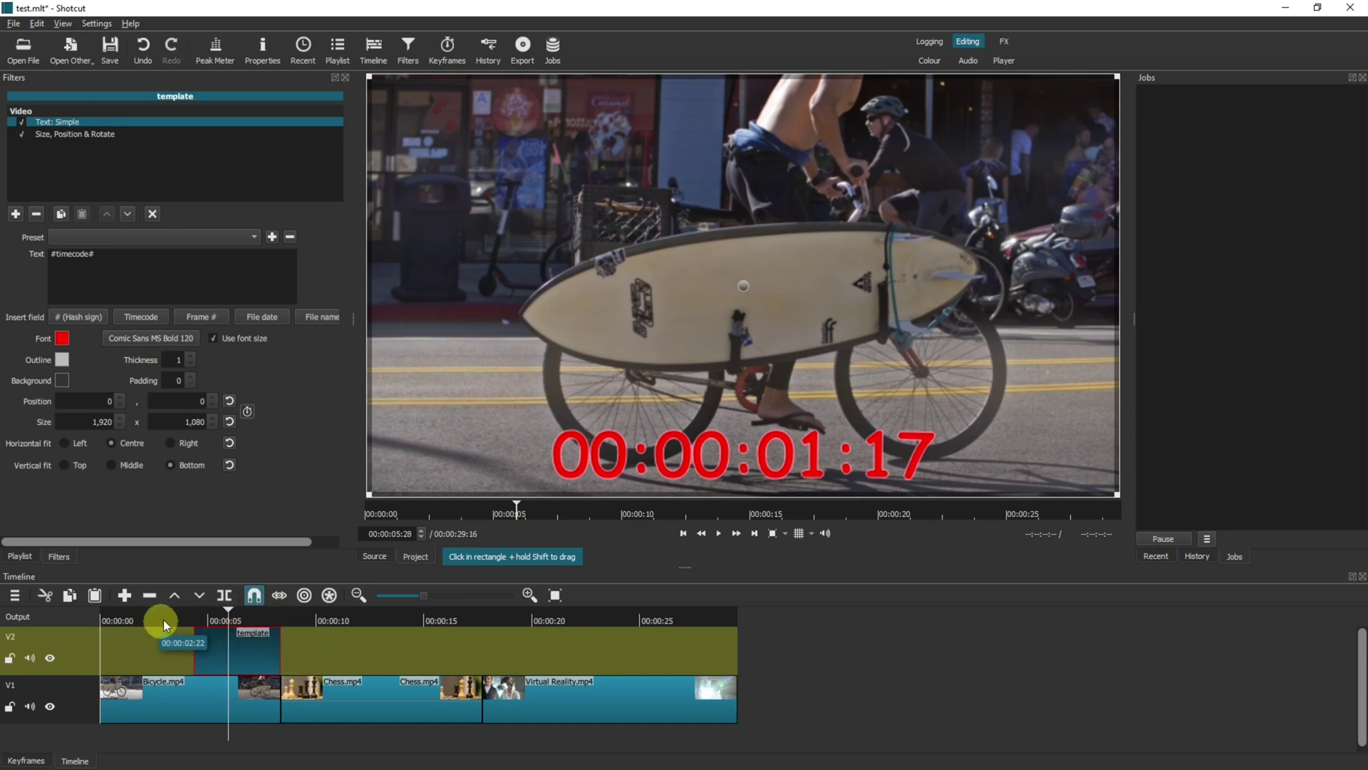
left_click(127, 265)
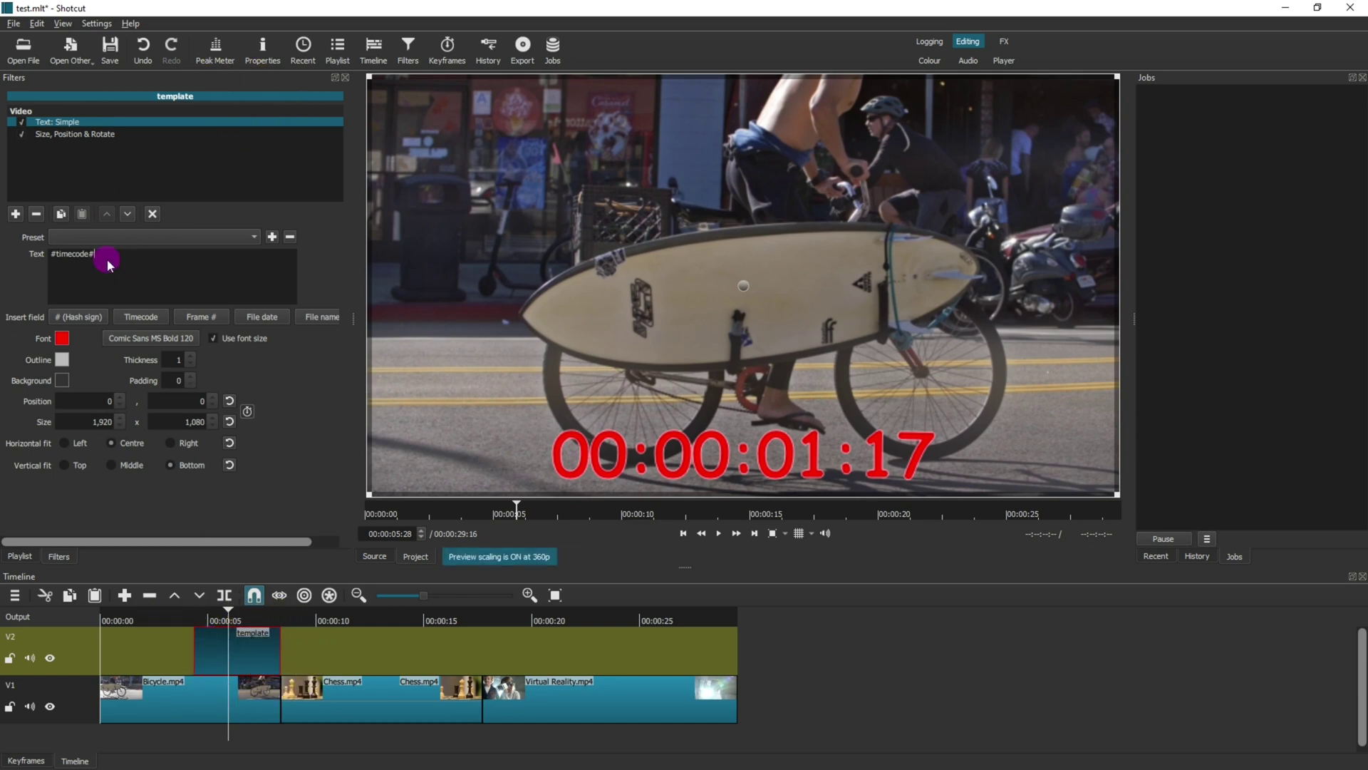
left_click_drag(117, 253, 52, 255)
type("bike")
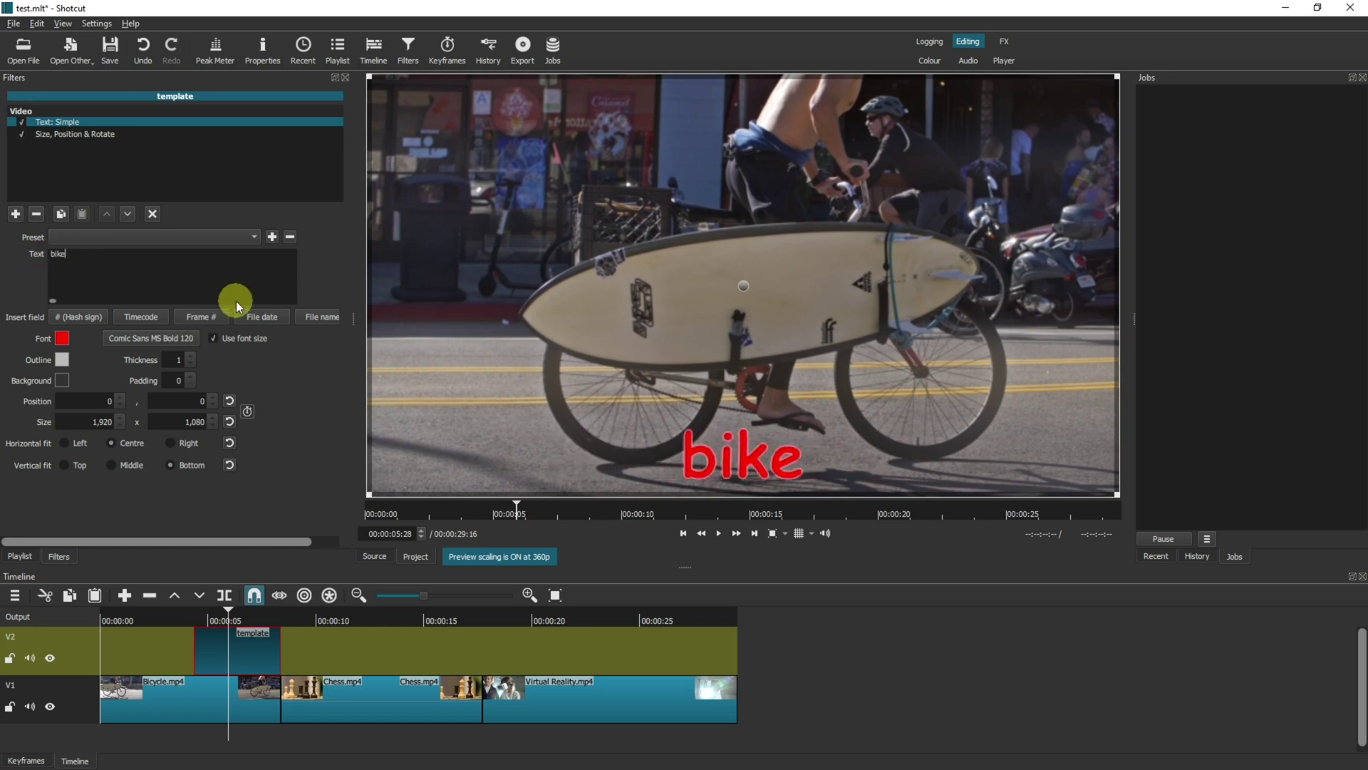
left_click(177, 617)
left_click(716, 536)
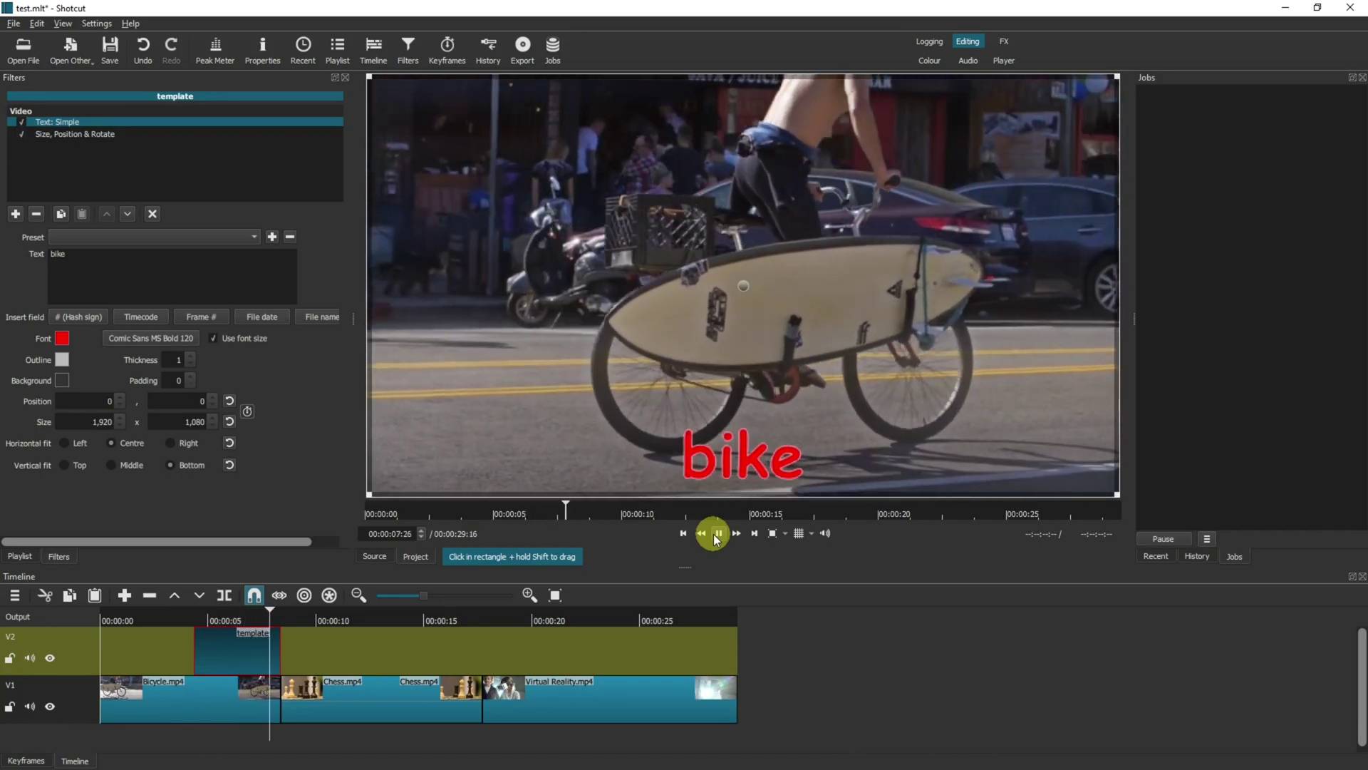
Add a second template clip to V2 above the Chess.mp4 footage
left_click(716, 536)
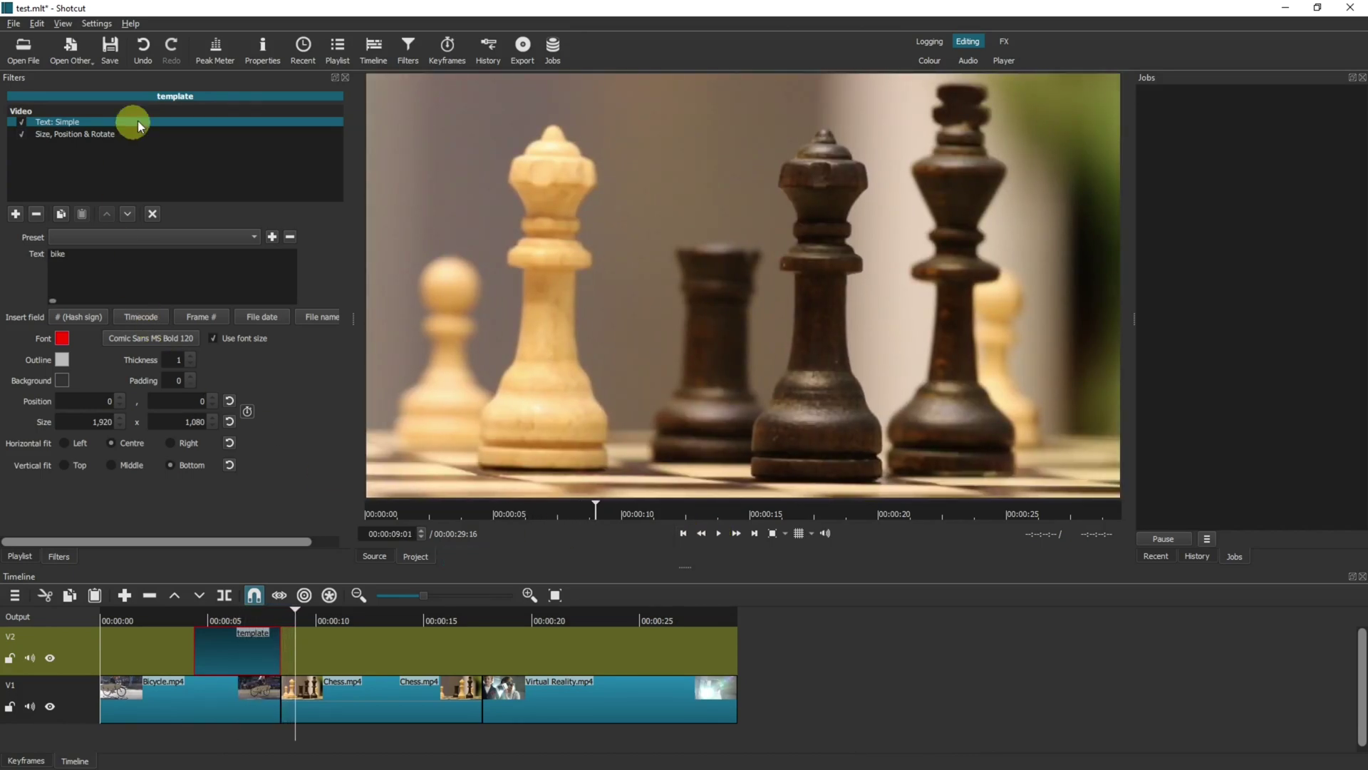
left_click(347, 78)
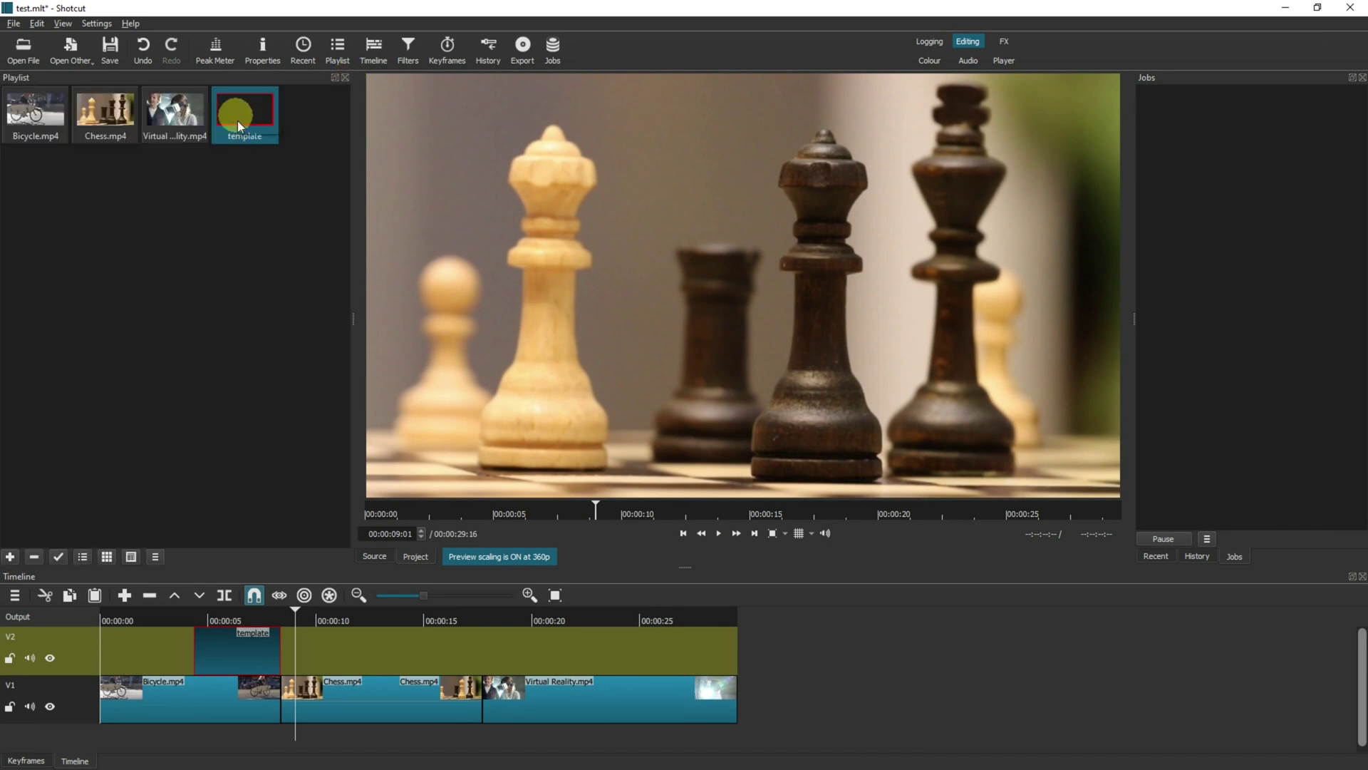
left_click_drag(242, 106, 318, 648)
left_click(330, 648)
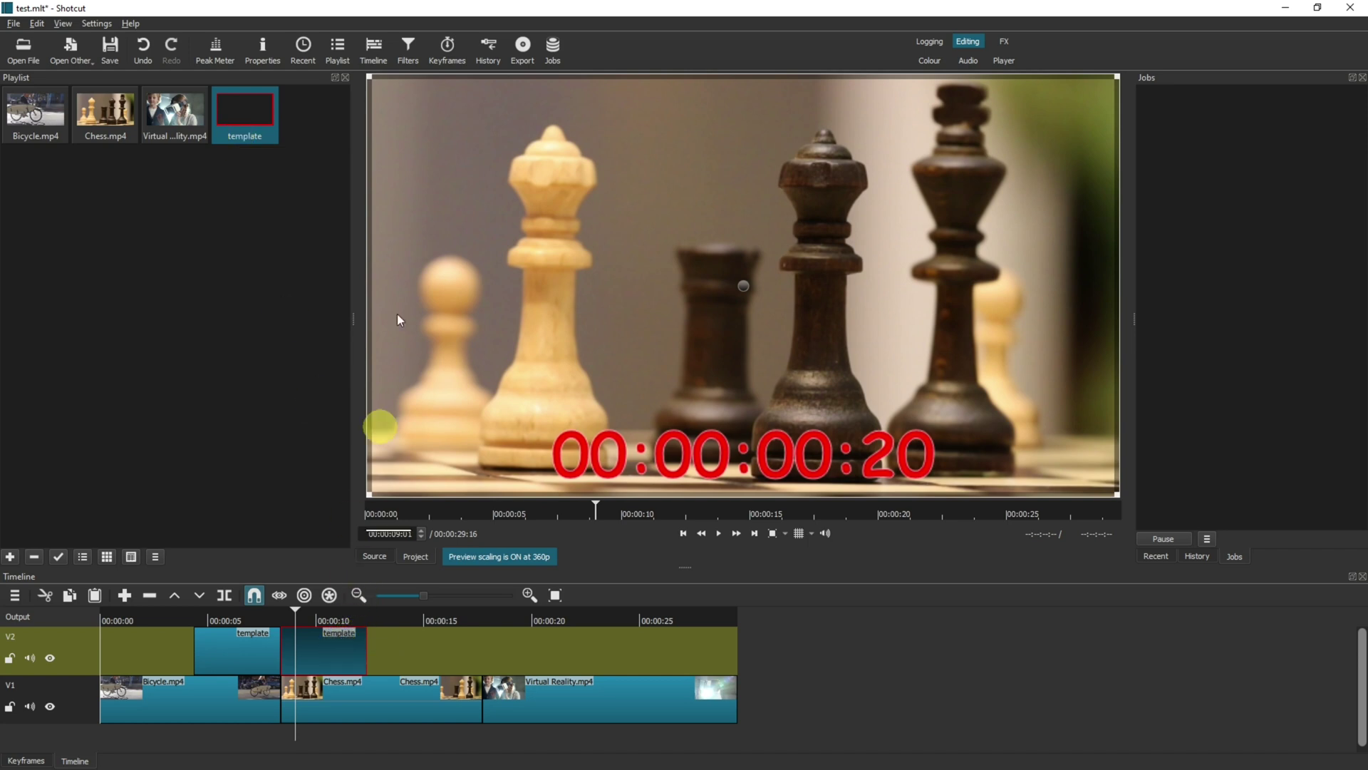
Change the new clip's overlay text to 'chess' and review both labels in playback
left_click(408, 49)
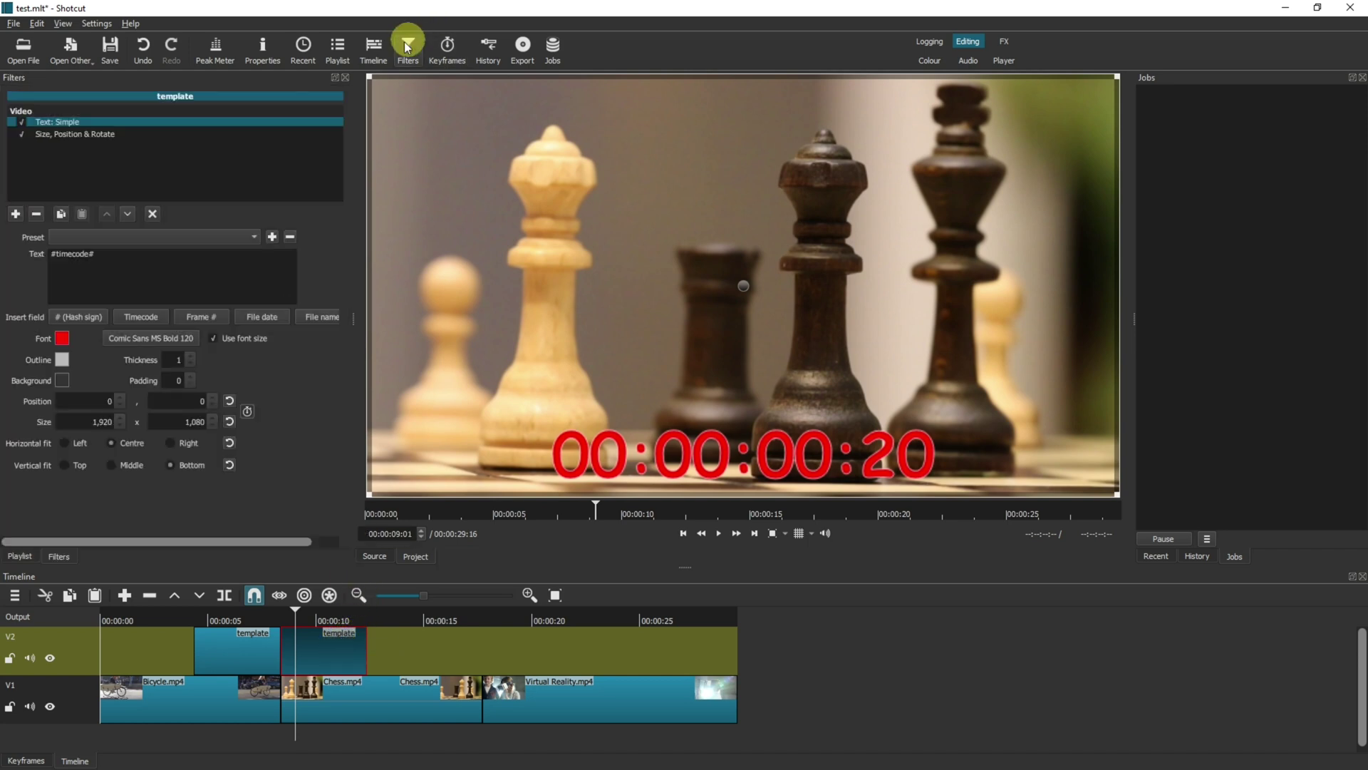
triple_click(96, 255)
key("BackSpace")
type("c")
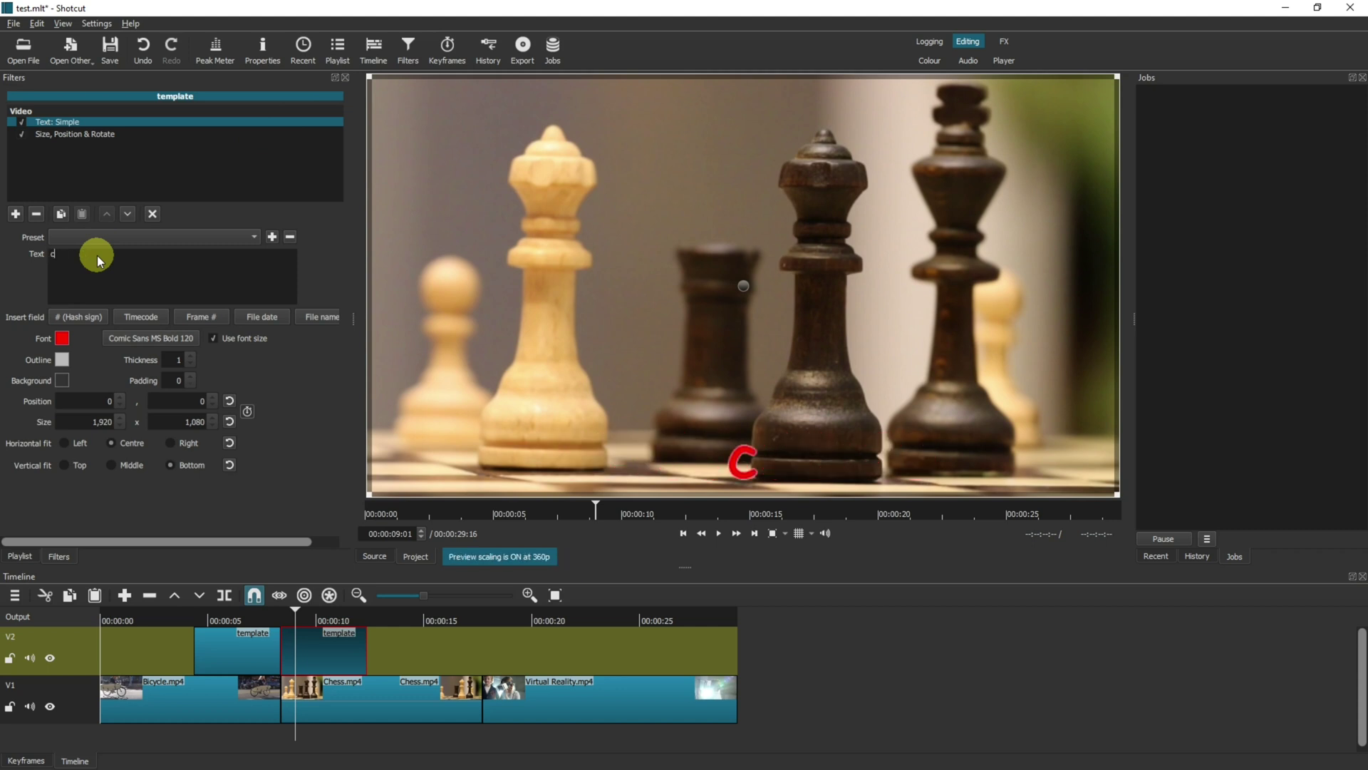
type("hess")
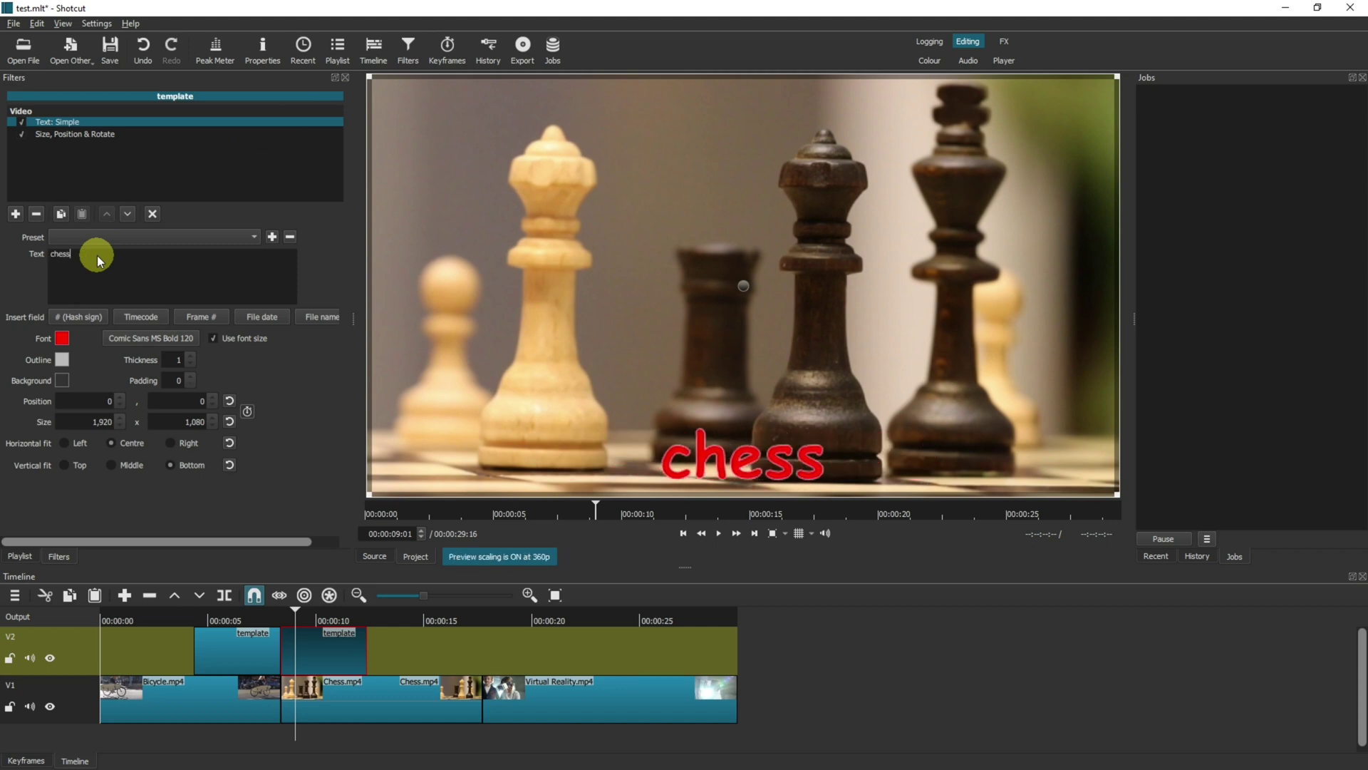
left_click(190, 620)
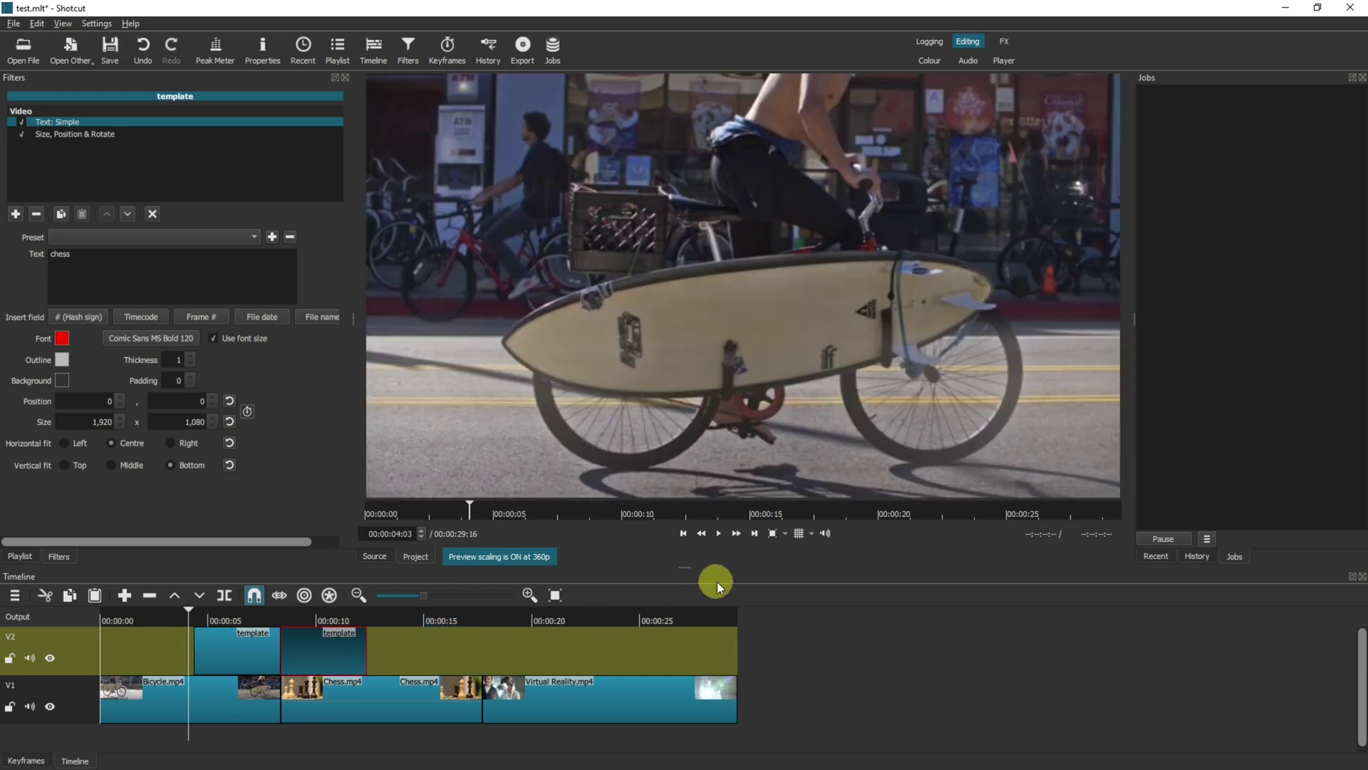
left_click(718, 539)
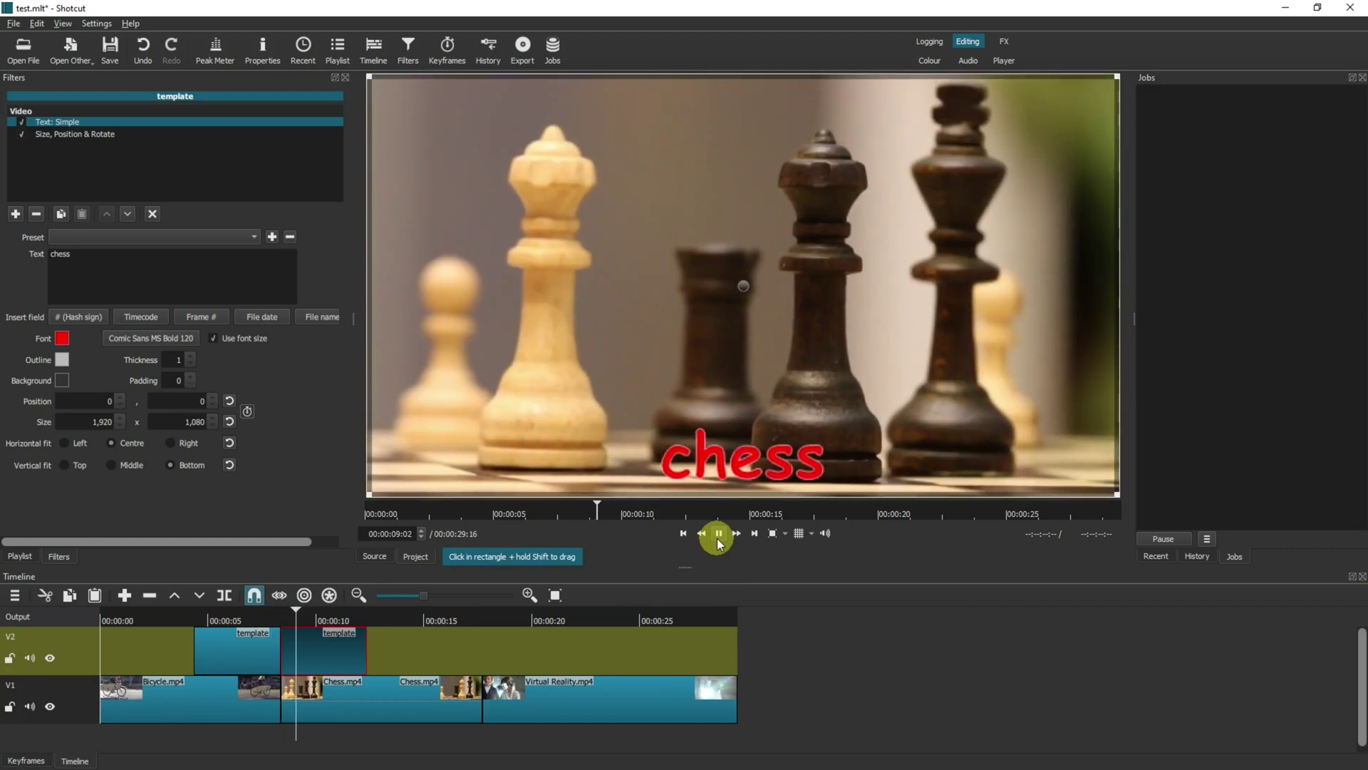
left_click(717, 536)
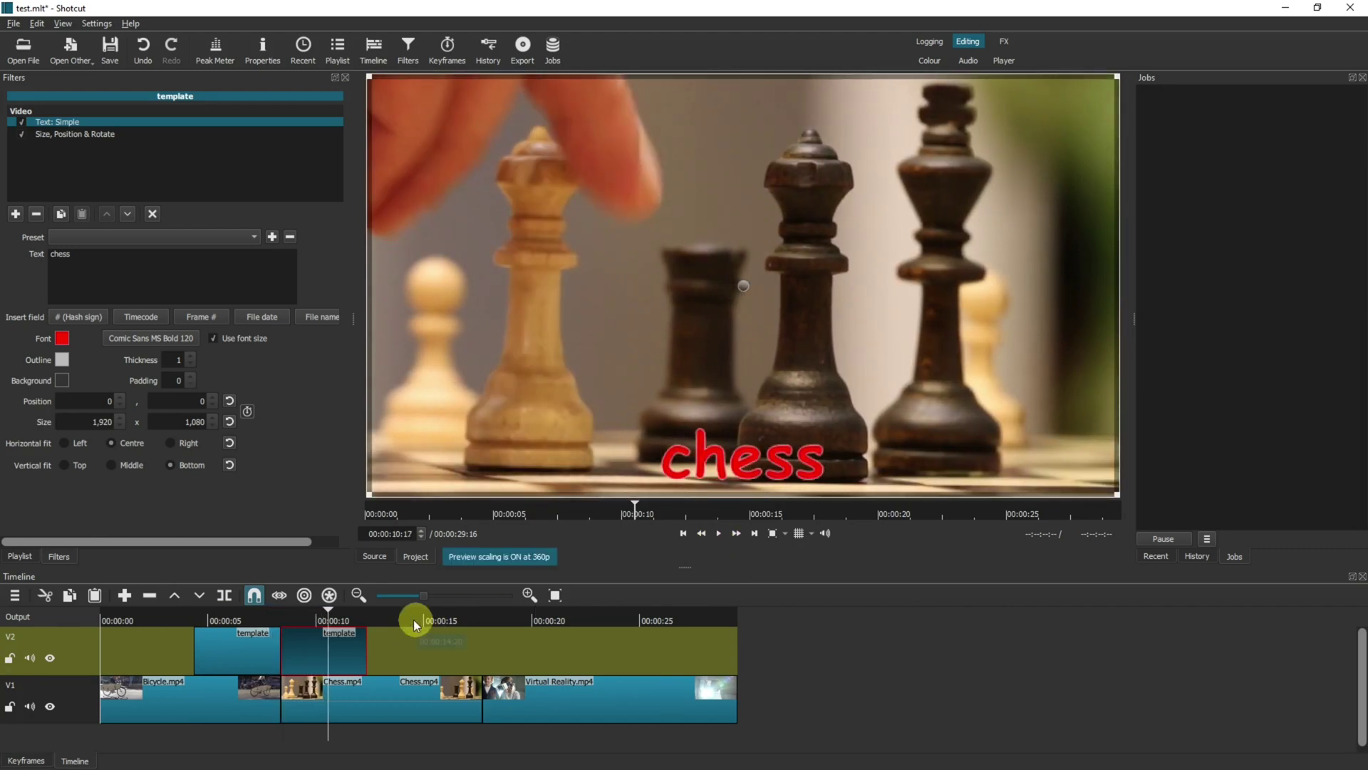